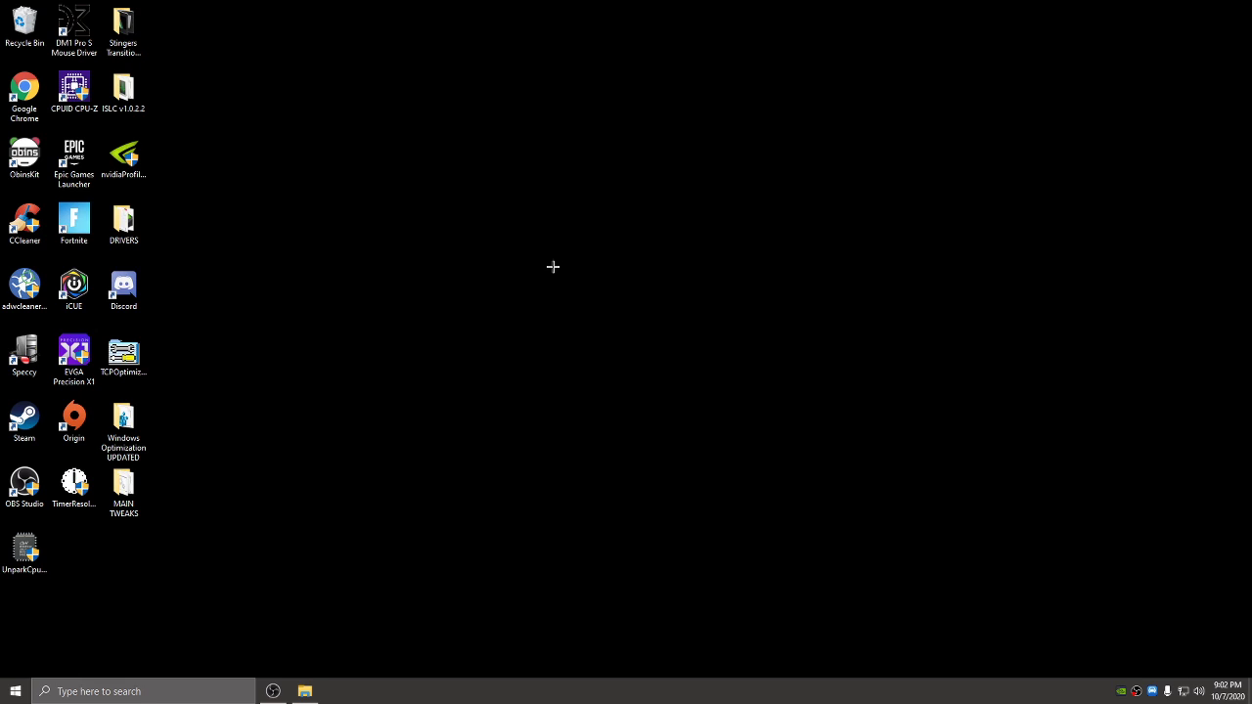
Open the advanced display settings in Windows Settings to check the second display's resolution and refresh rate
left_click(15, 691)
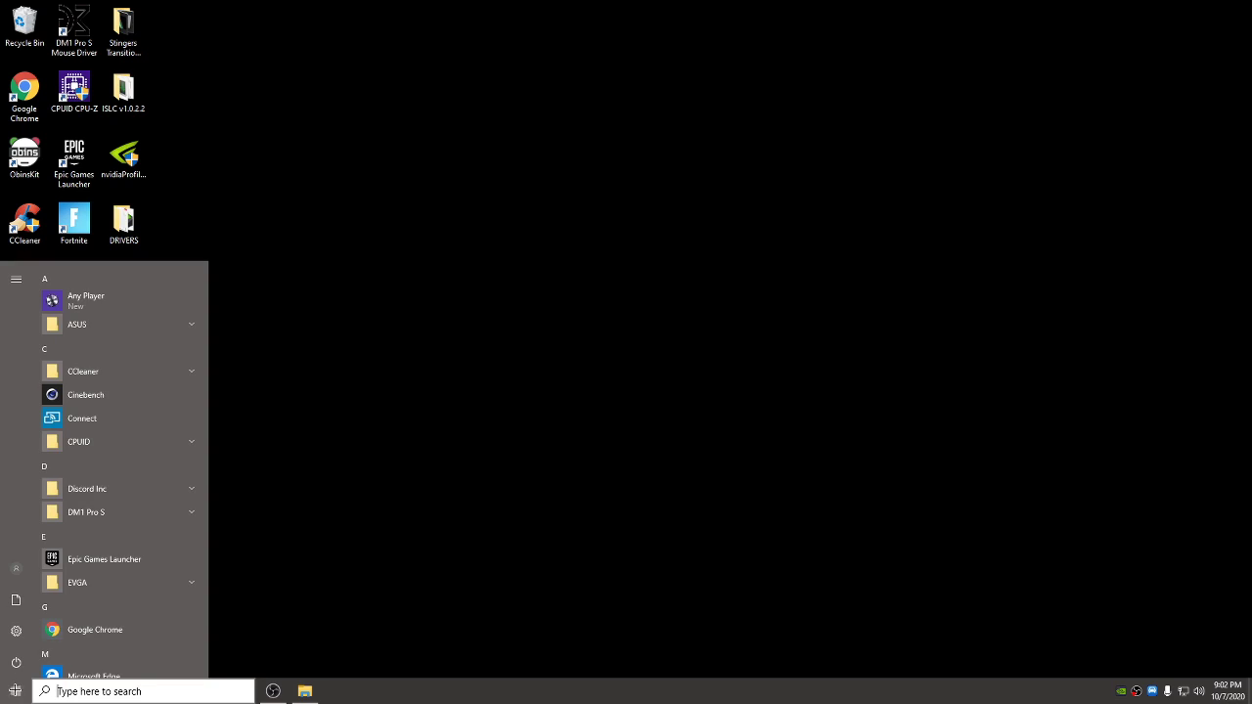
left_click(15, 631)
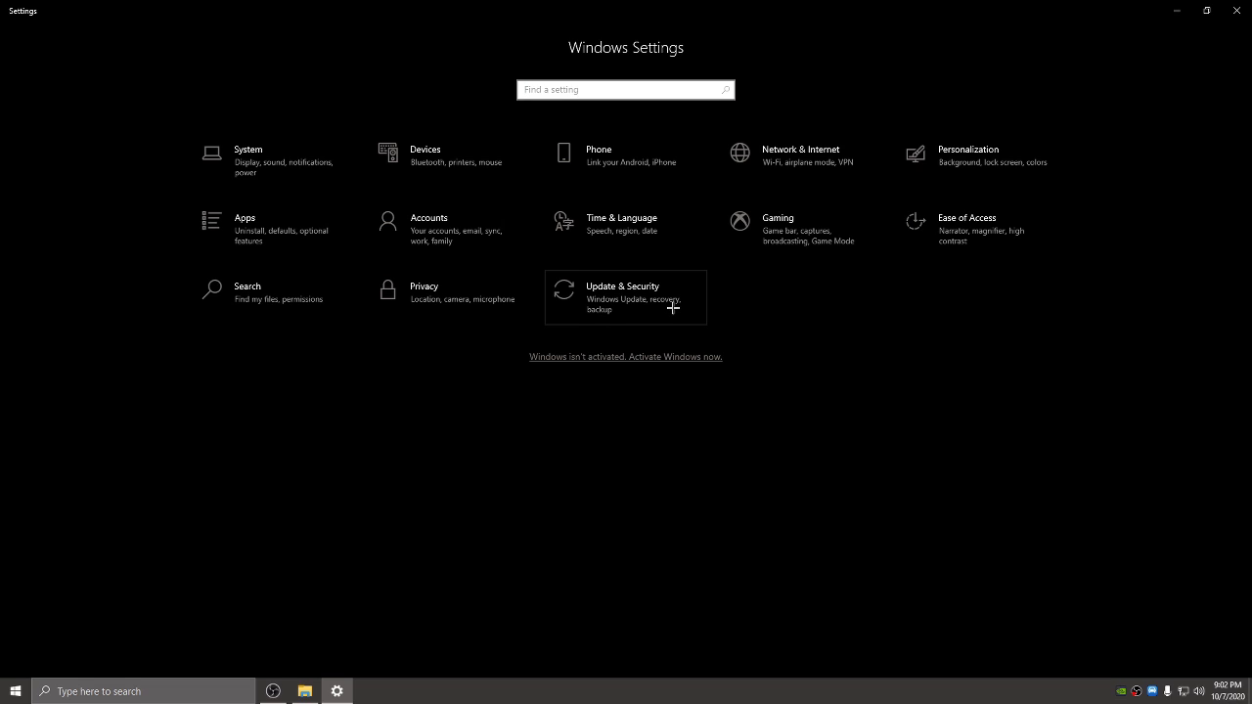
left_click(307, 179)
left_click(427, 176)
scroll(475, 391, "down", 3)
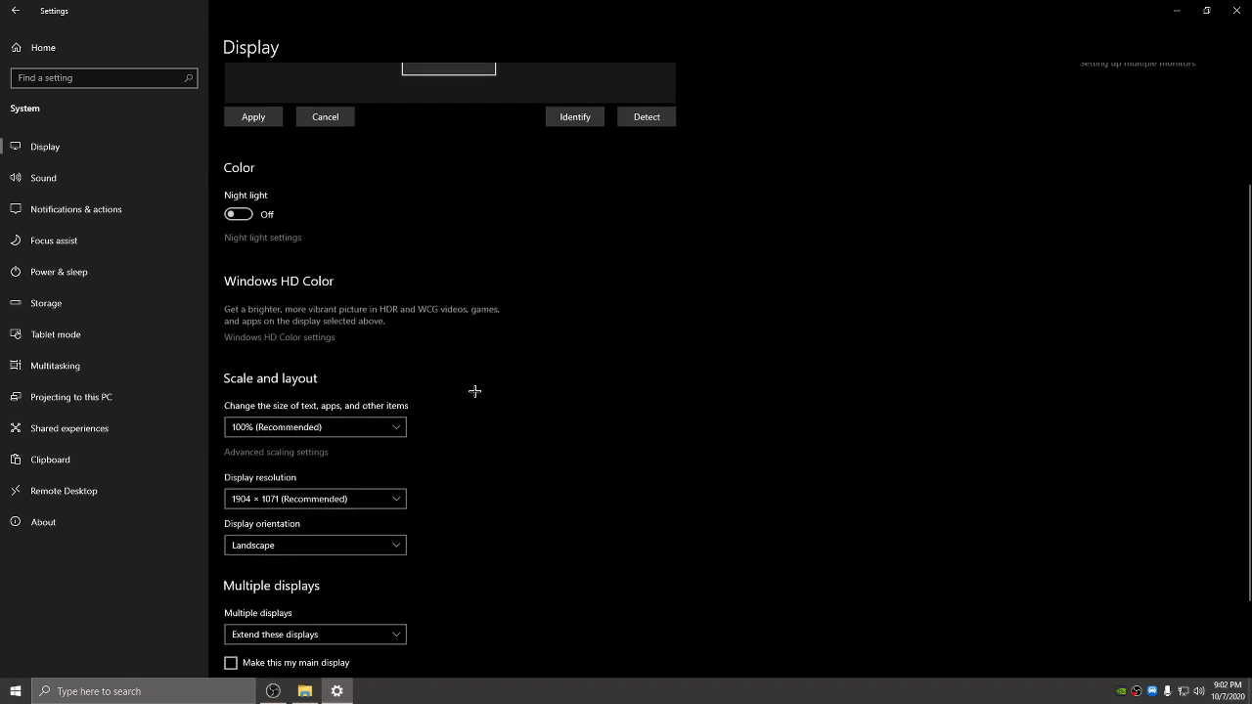
scroll(475, 391, "down", 1)
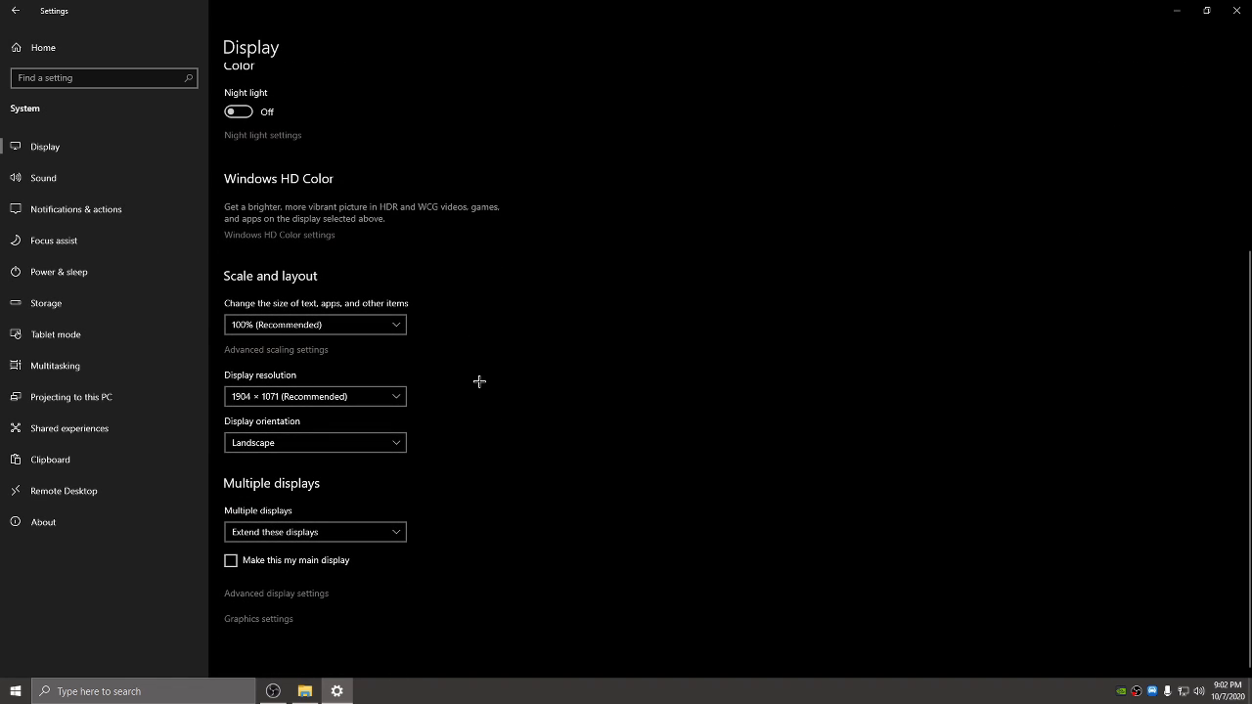
left_click(307, 593)
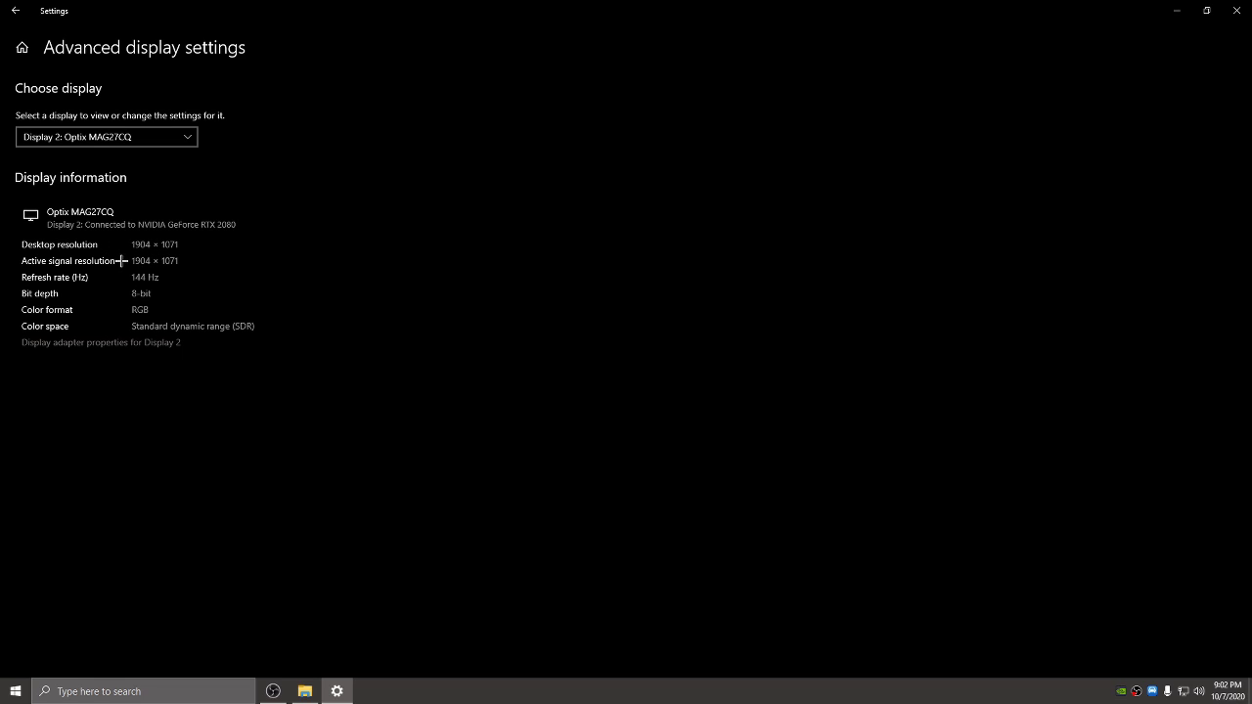
Return to the main display page, reopen the advanced display settings, and show the information for Display 1: Dell AW2518H
left_click(16, 9)
scroll(332, 466, "down", 3)
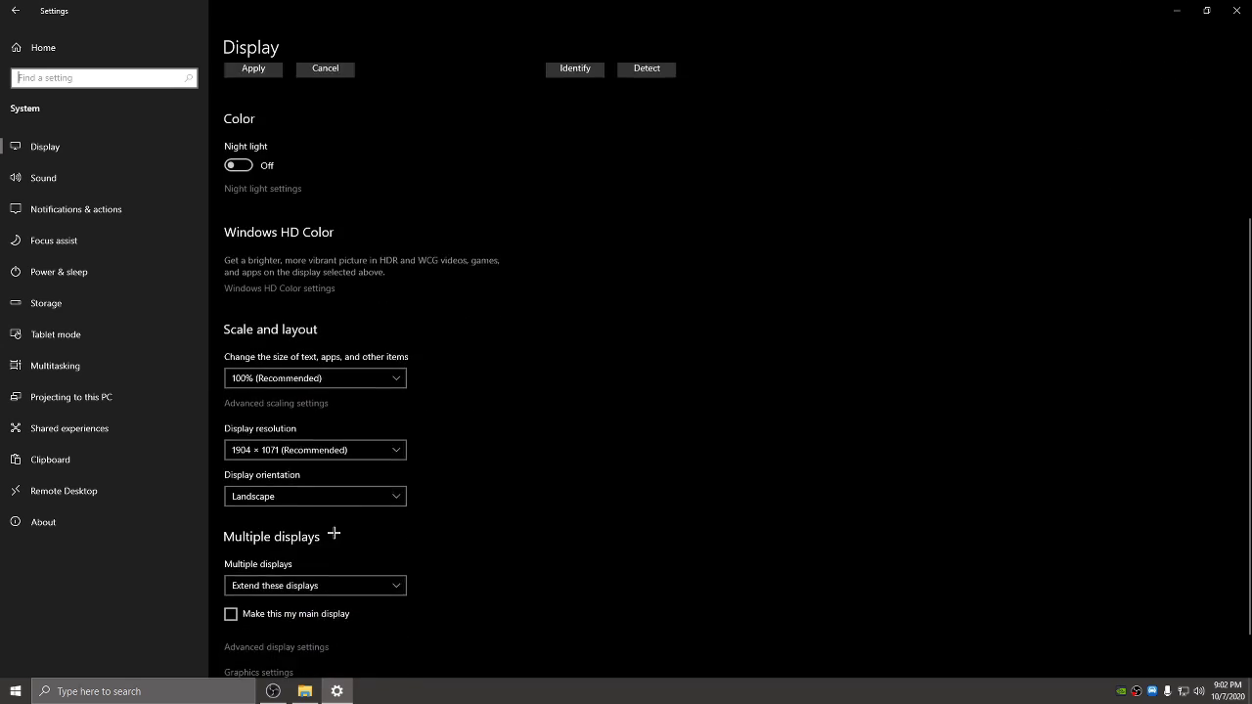
scroll(334, 533, "down", 1)
left_click(309, 593)
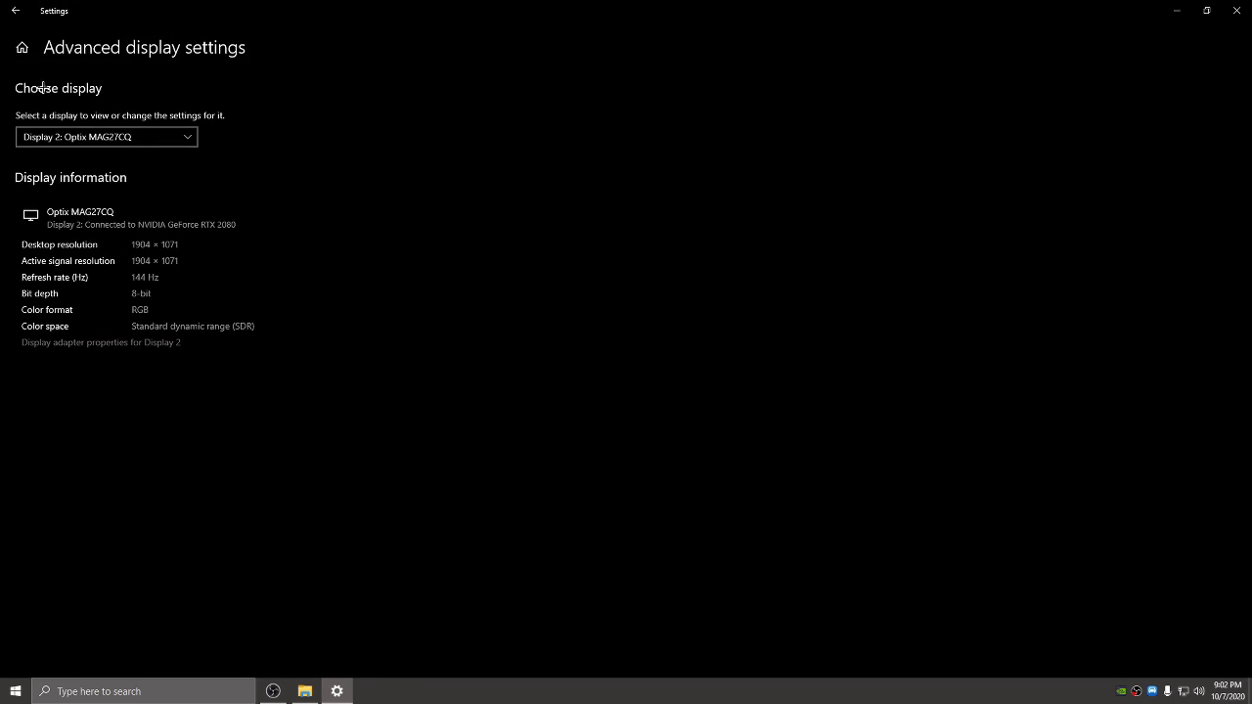
left_click(114, 137)
left_click(113, 114)
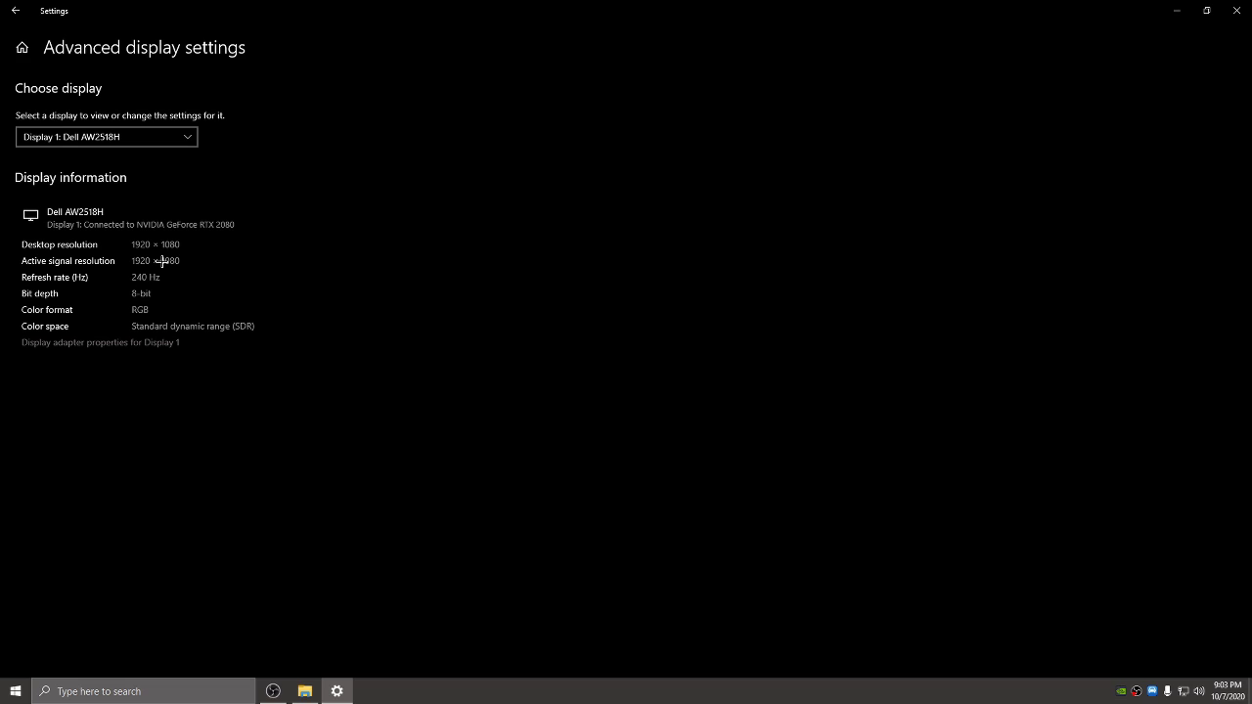
Show the display information for Display 2: Optix MAG27CQ and close Windows Settings
left_click(90, 137)
left_click(98, 156)
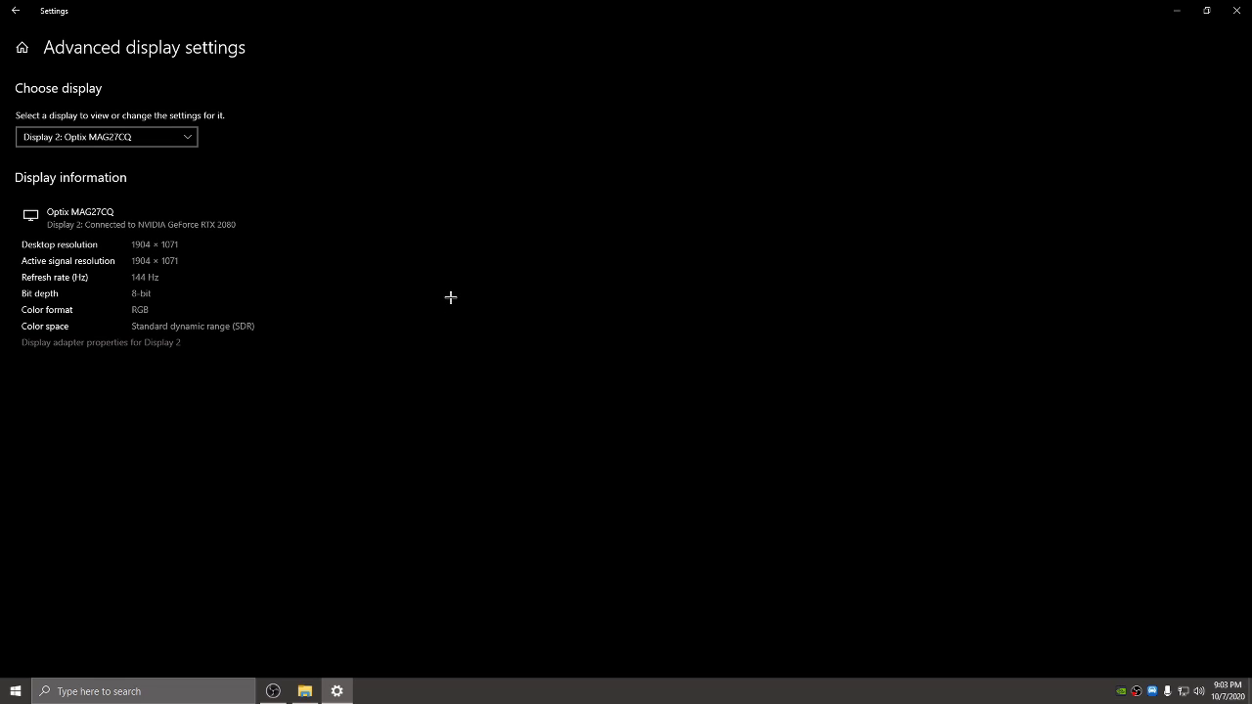
left_click(1235, 14)
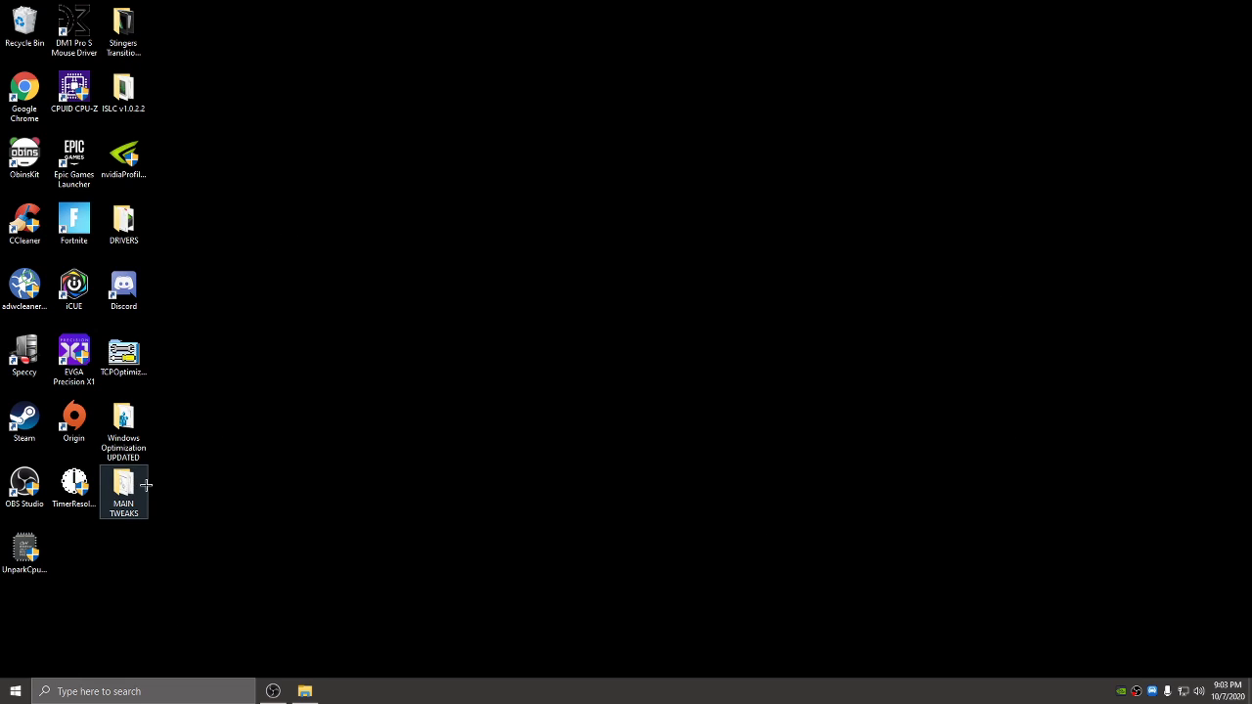
Search Windows for %localappdata% and open the Local application data folder
left_click(177, 691)
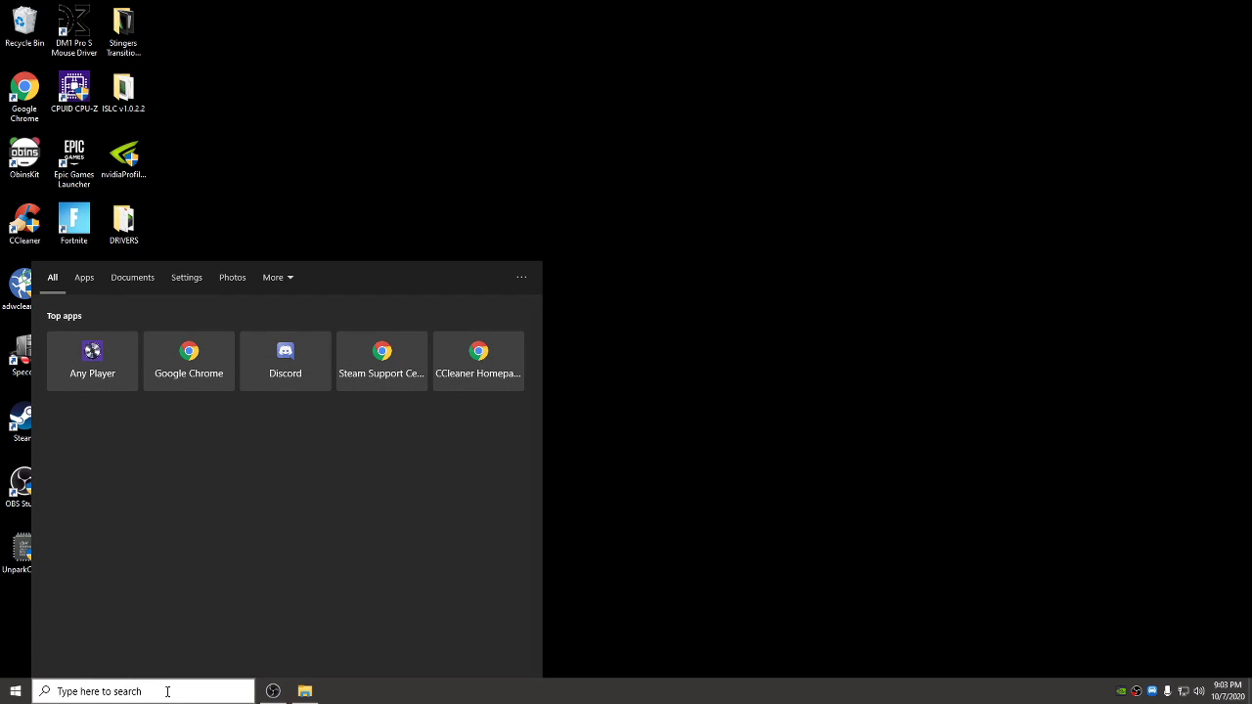
left_click(834, 386)
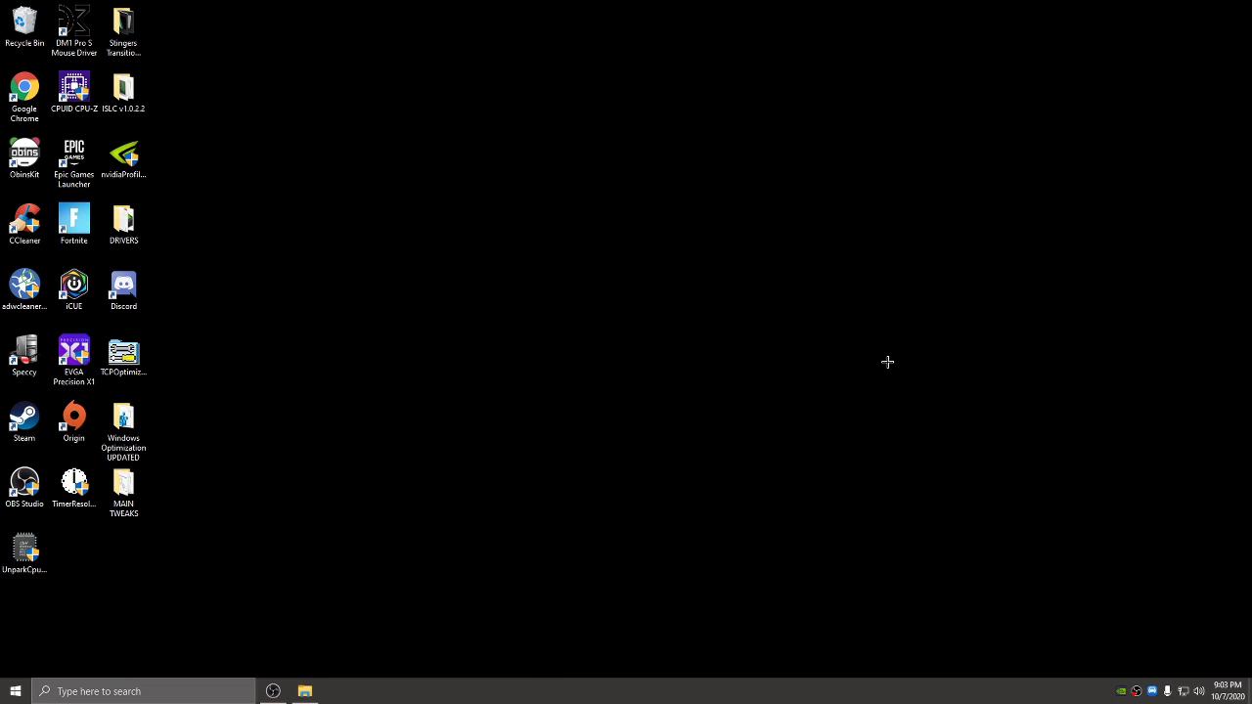
left_click(186, 691)
type("%")
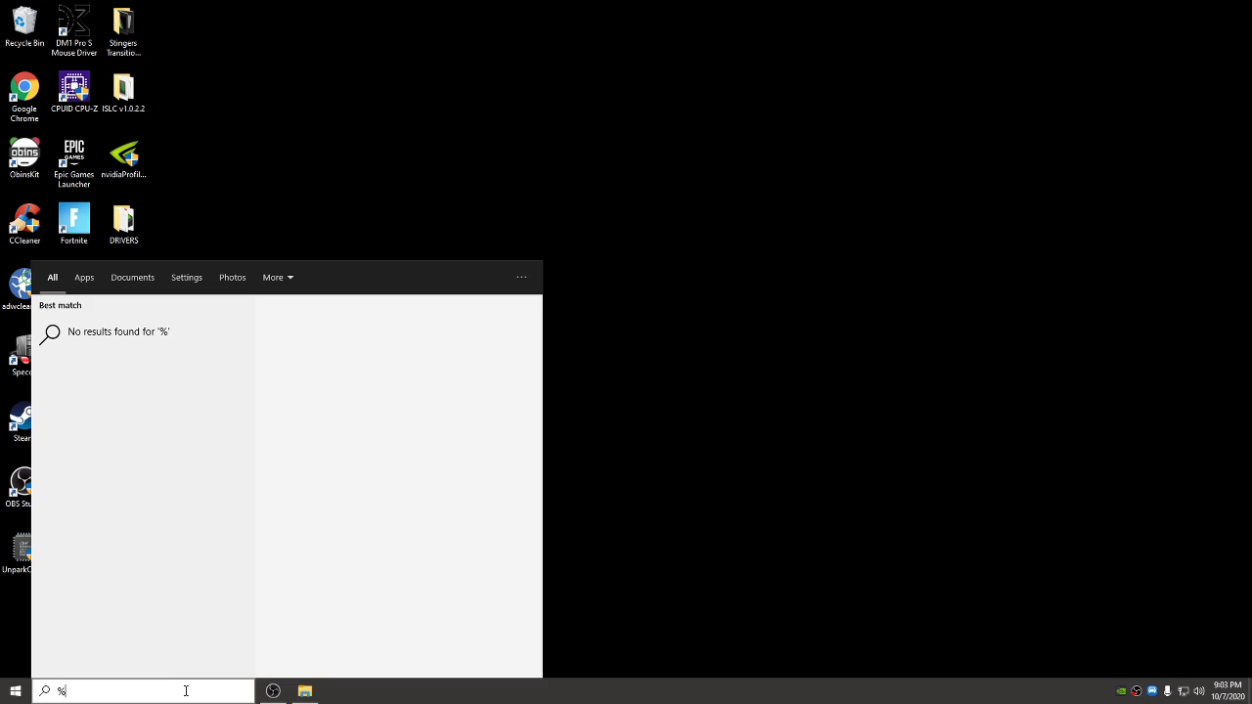
type("localappdata%")
key("Return")
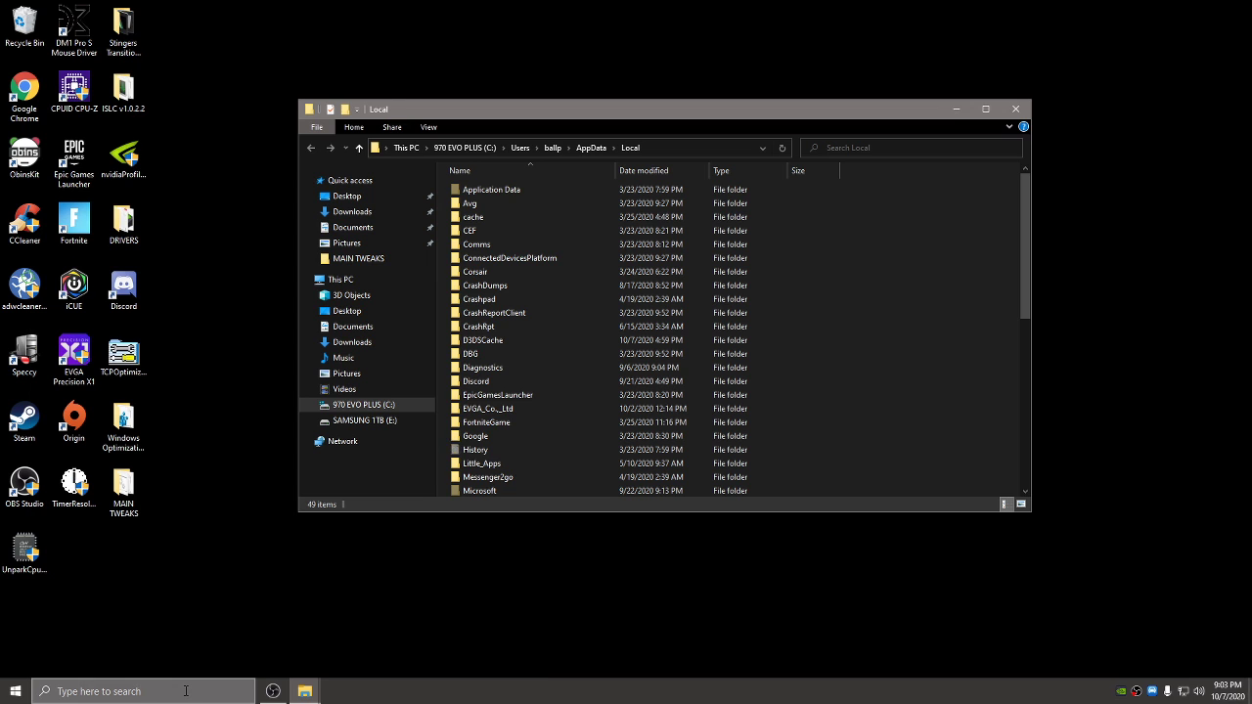
right_click(500, 422)
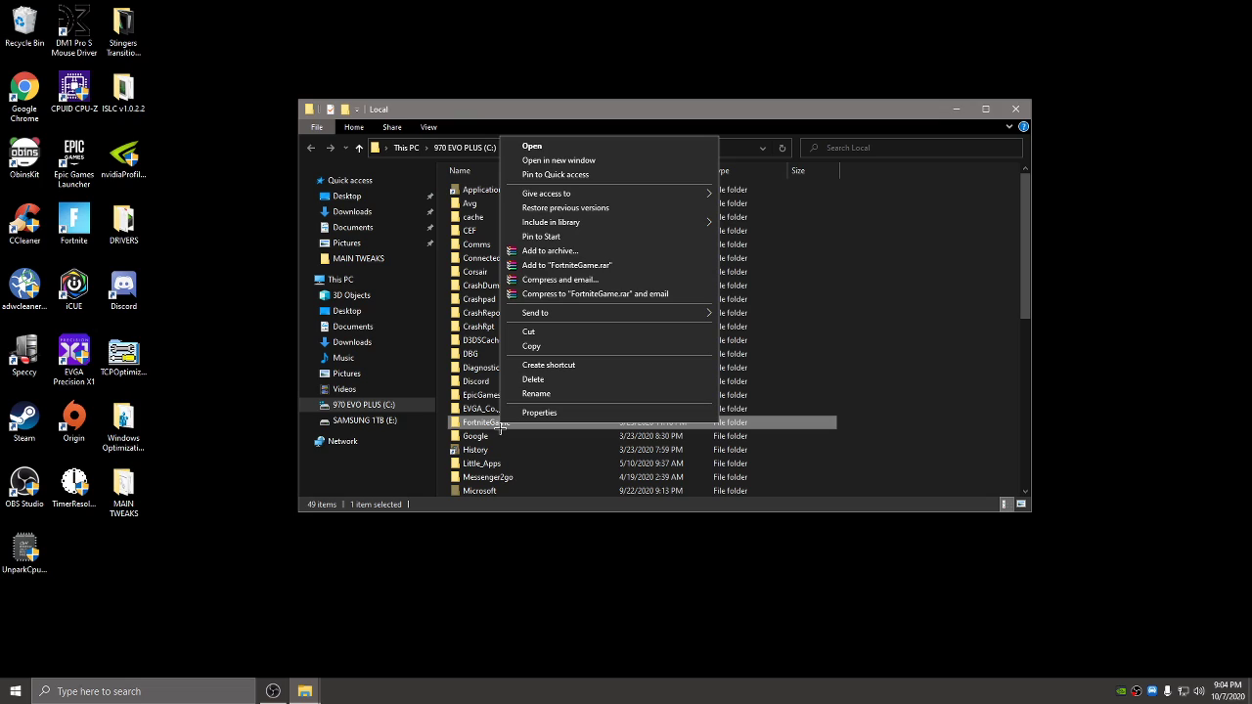
left_click(489, 422)
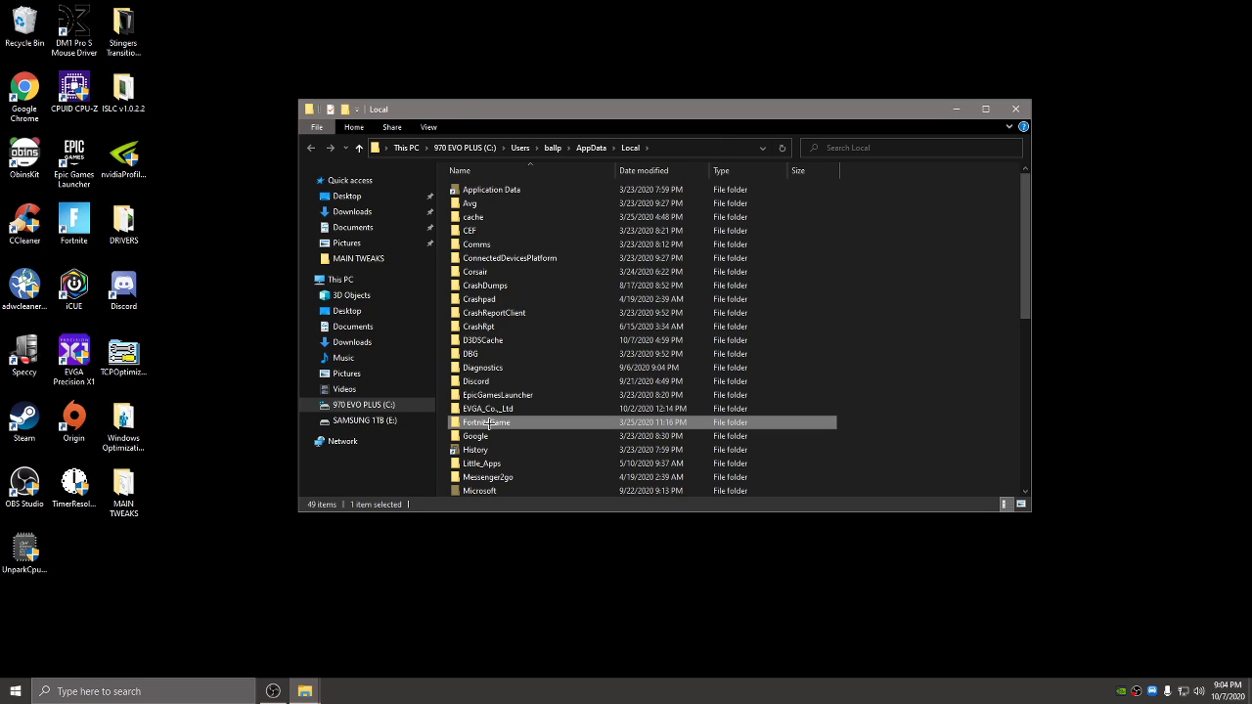
left_click(534, 449)
left_click(531, 423)
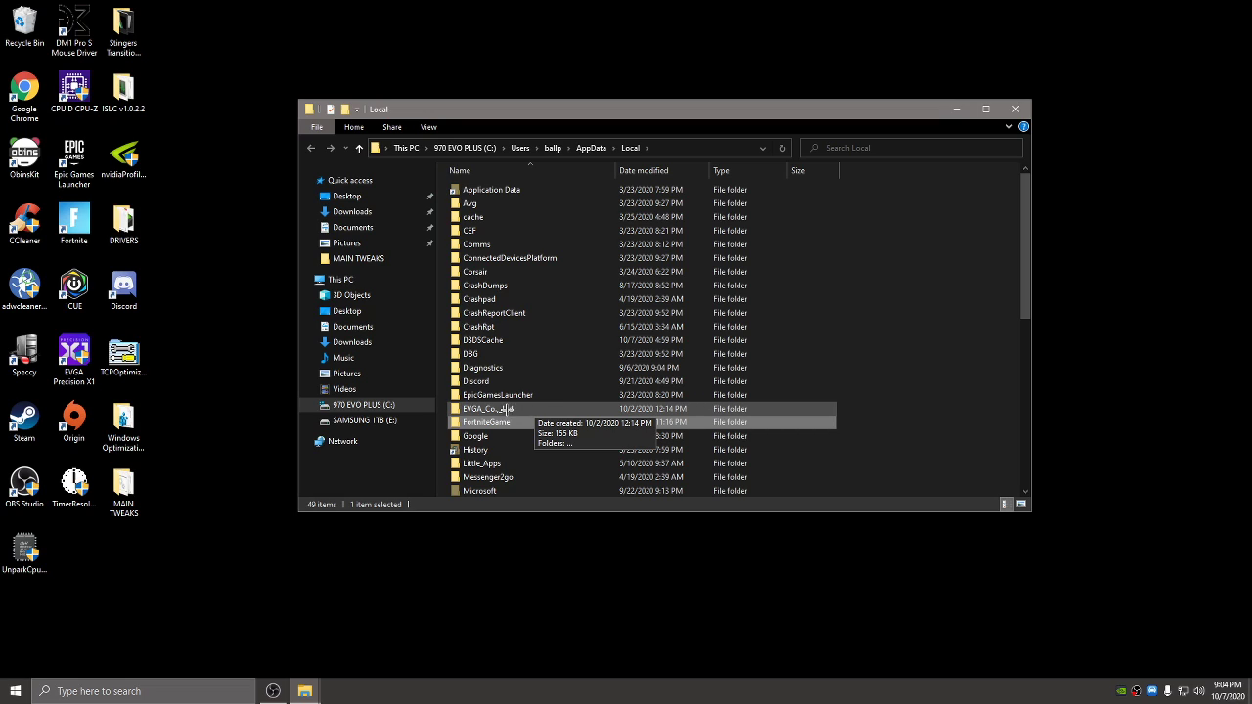
Open the FortniteGame folder and go through Saved and Config to the WindowsClient folder
mouse_move(524, 395)
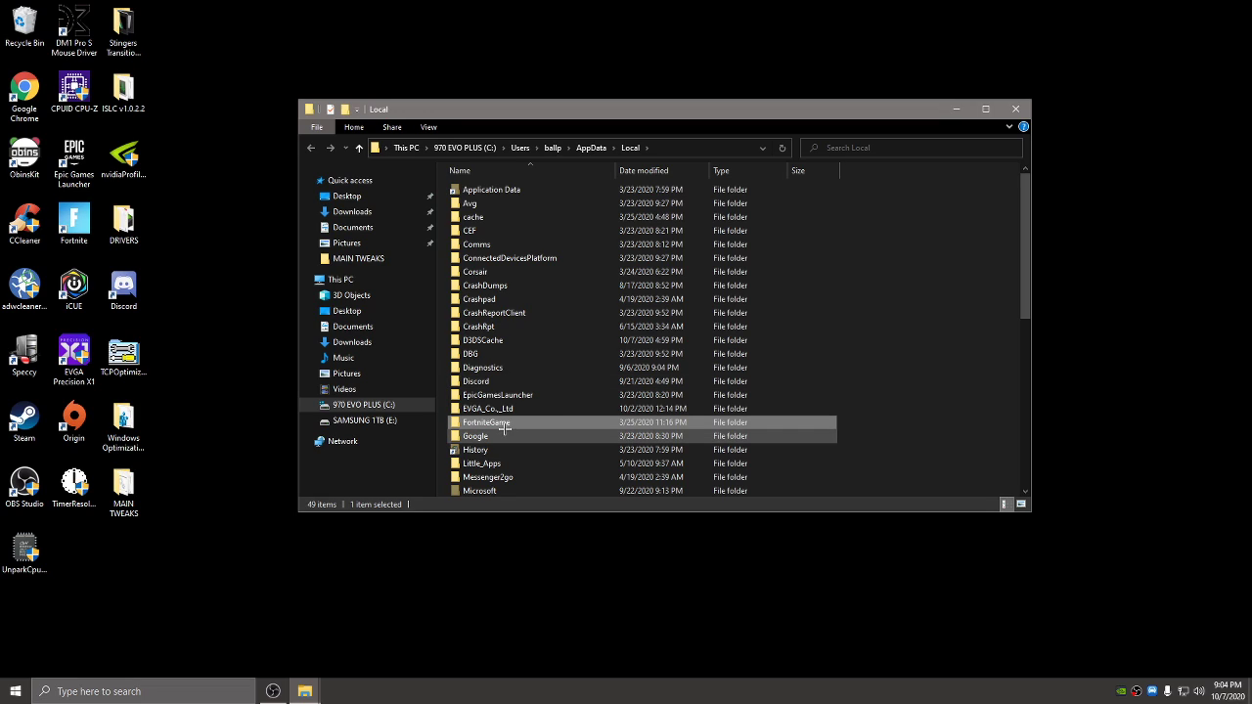
mouse_move(502, 425)
double_click(497, 422)
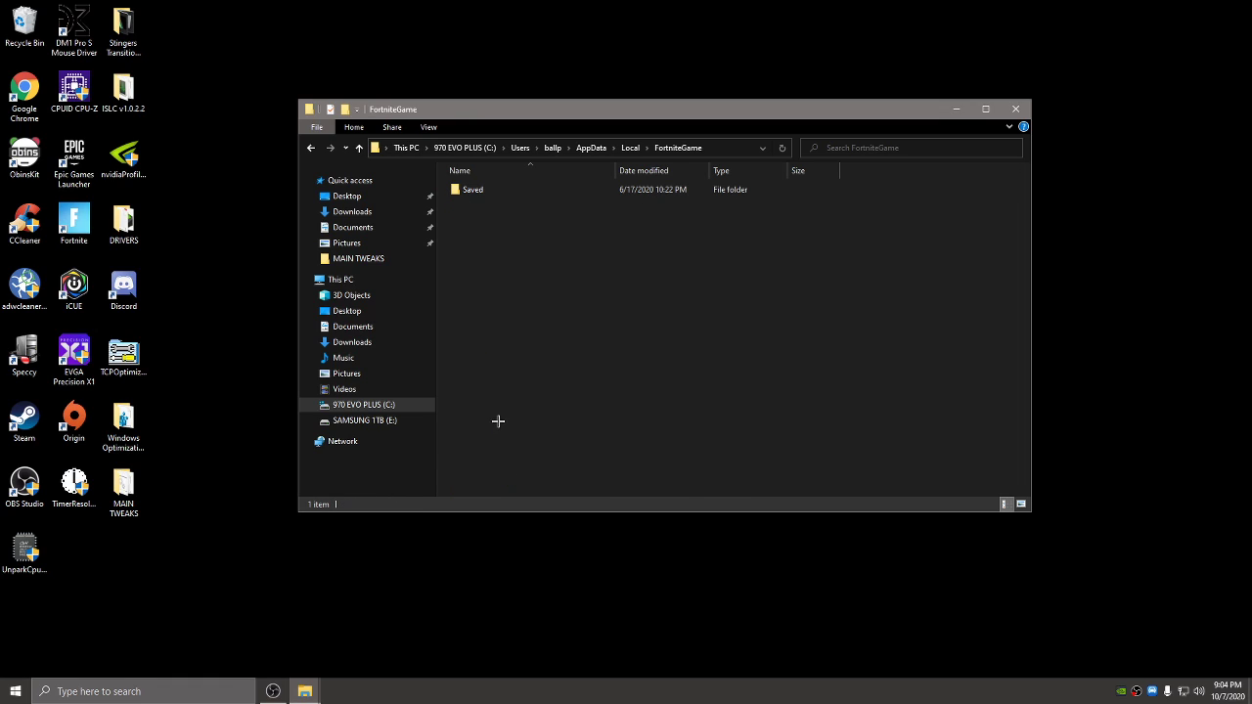
double_click(474, 192)
double_click(509, 203)
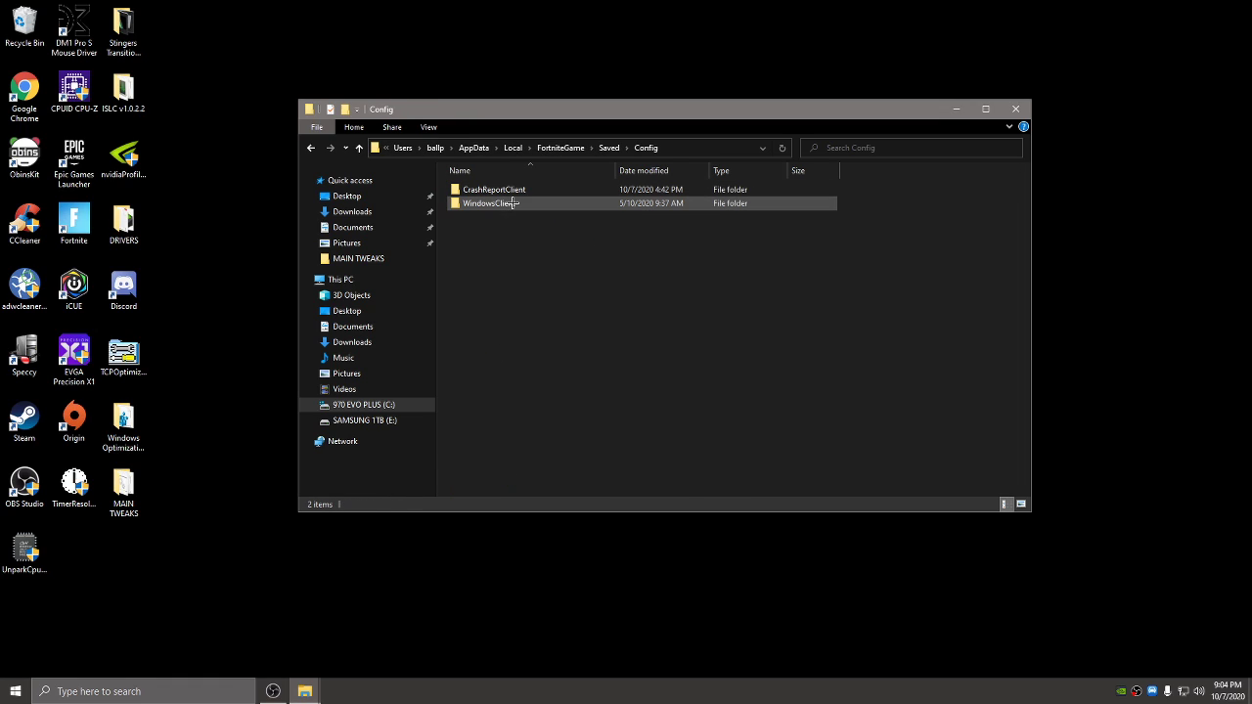
double_click(505, 204)
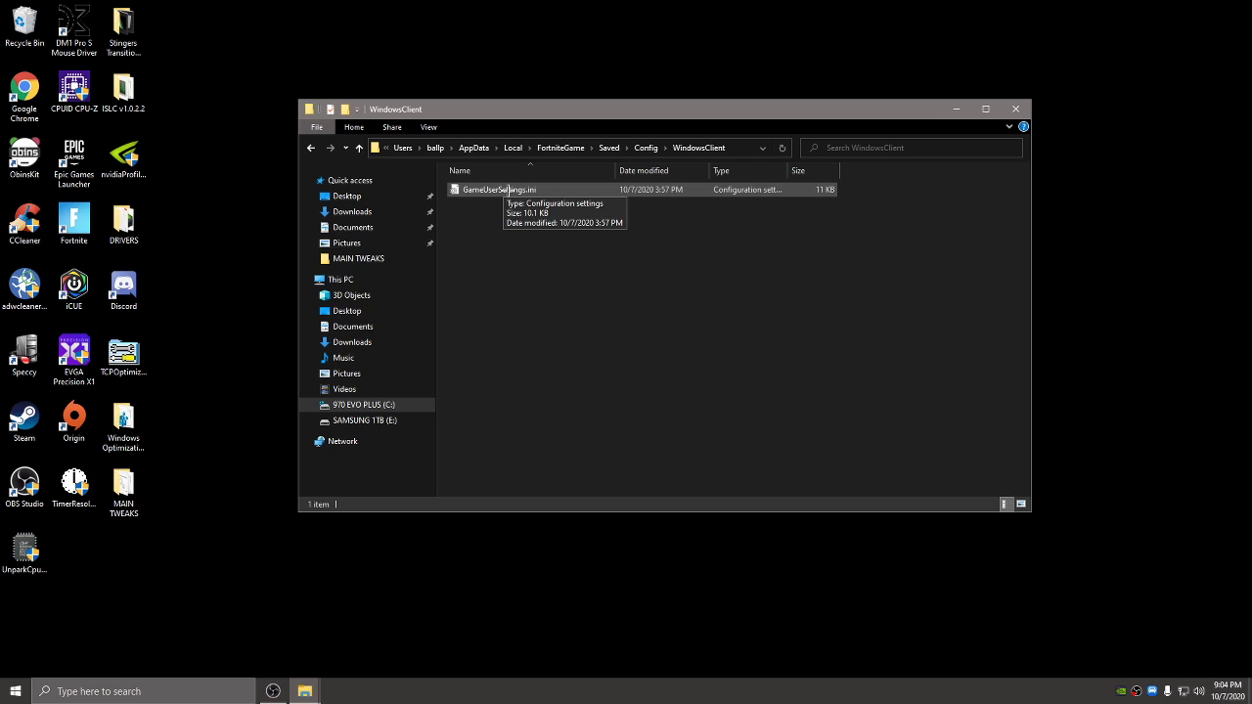
Clear the Read-only attribute of GameUserSettings.ini in its properties and apply the change
right_click(506, 188)
left_click(534, 480)
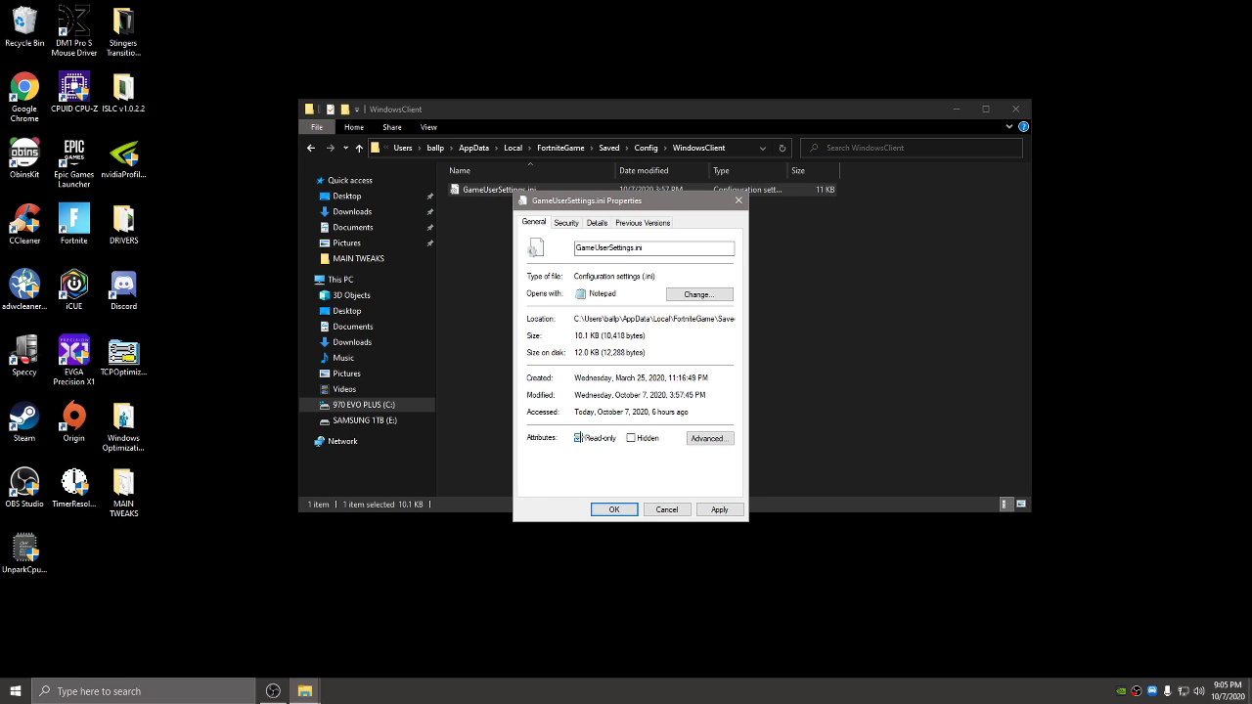
left_click(578, 437)
left_click(720, 509)
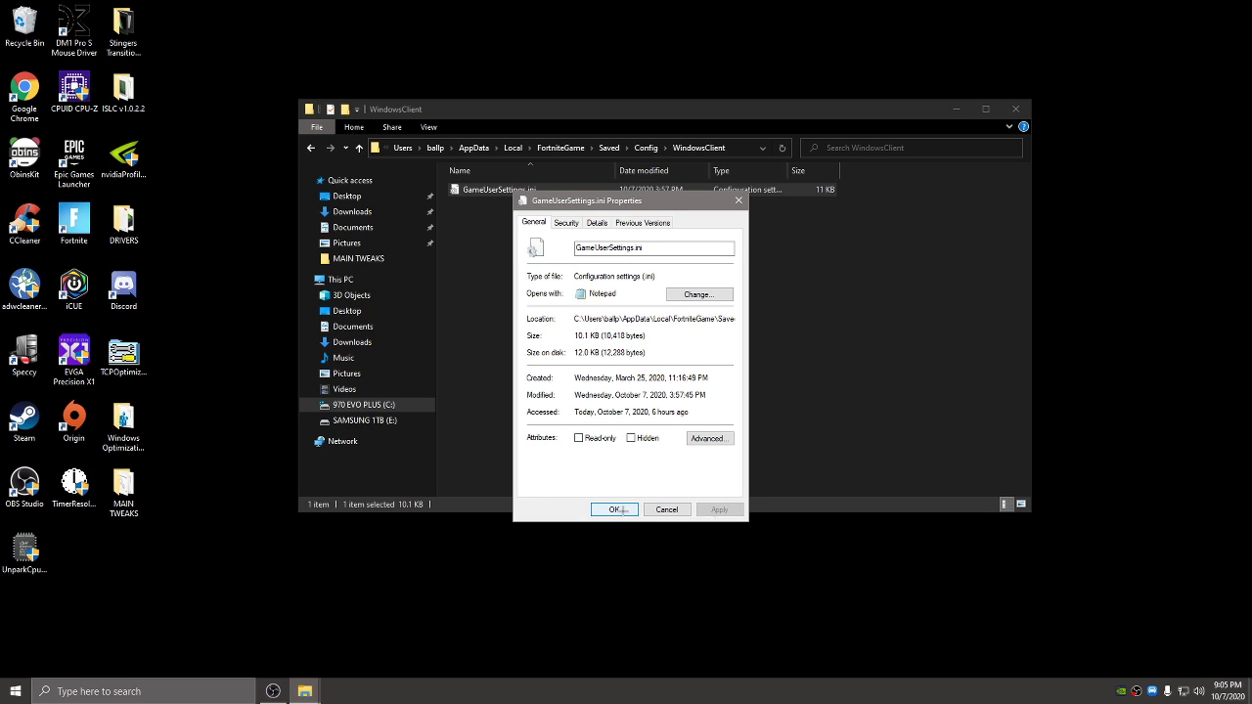
left_click(617, 509)
Open GameUserSettings.ini in Notepad and set FullscreenMode to 0 near the start of the file
double_click(513, 190)
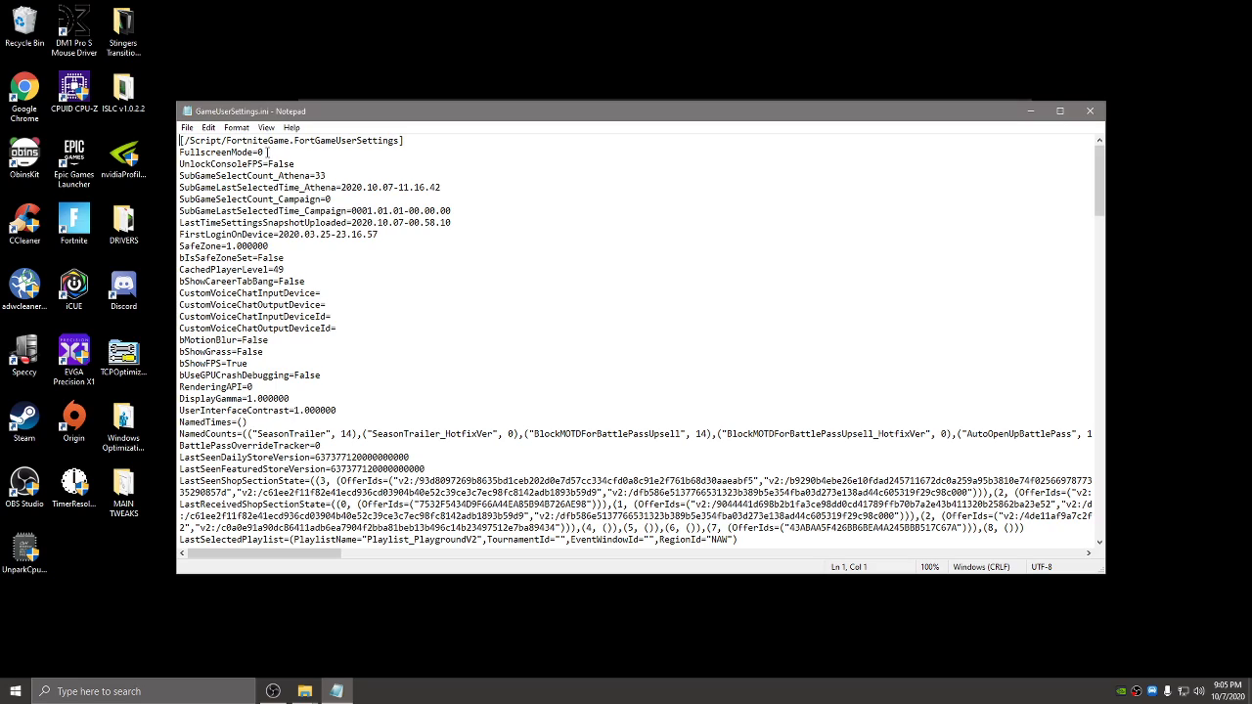
double_click(260, 151)
type("1")
key("BackSpace")
type("0")
Locate the LastConfirmedFullscreenMode and PreferredFullscreenMode lines and set PreferredFullscreenMode to 0
scroll(315, 248, "down", 13)
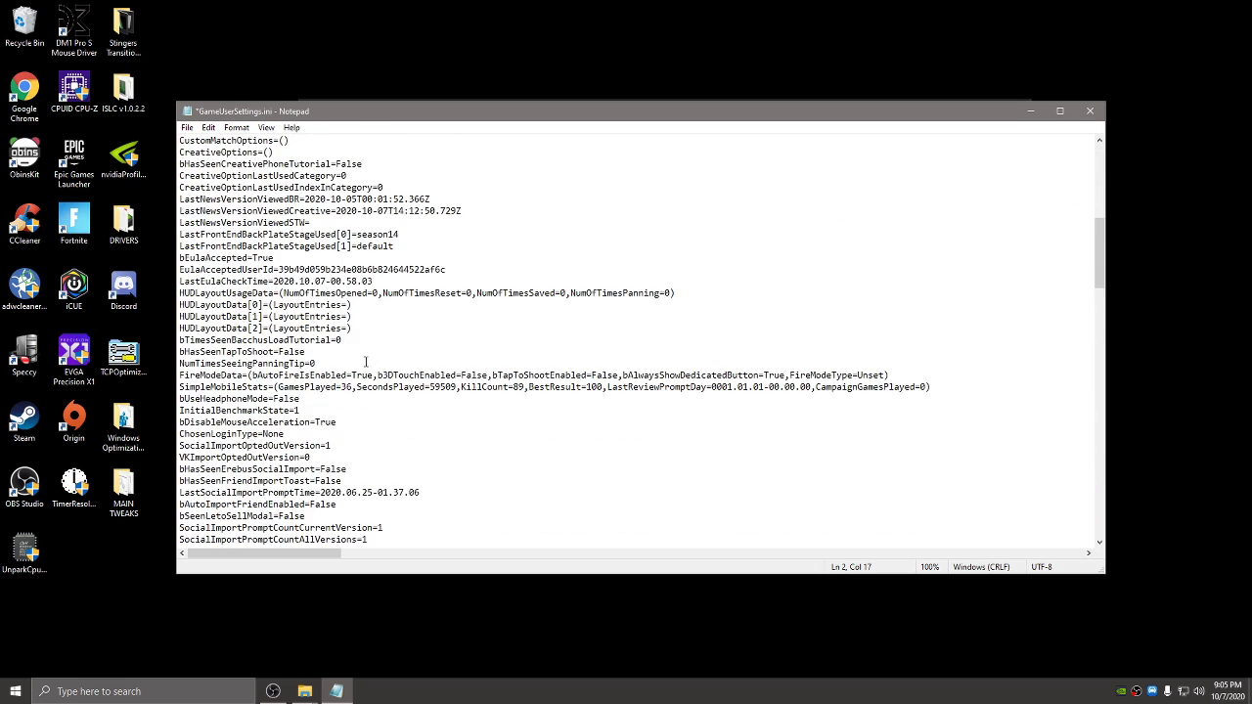
scroll(359, 375, "down", 7)
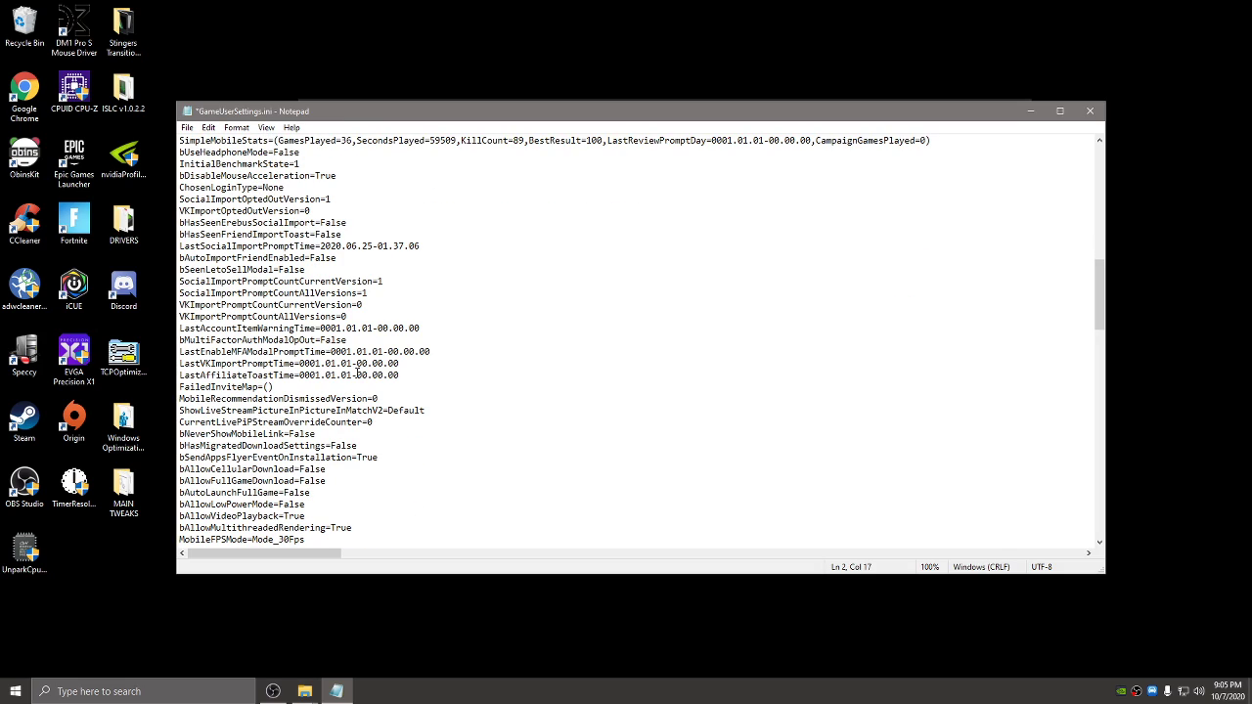
scroll(359, 375, "down", 5)
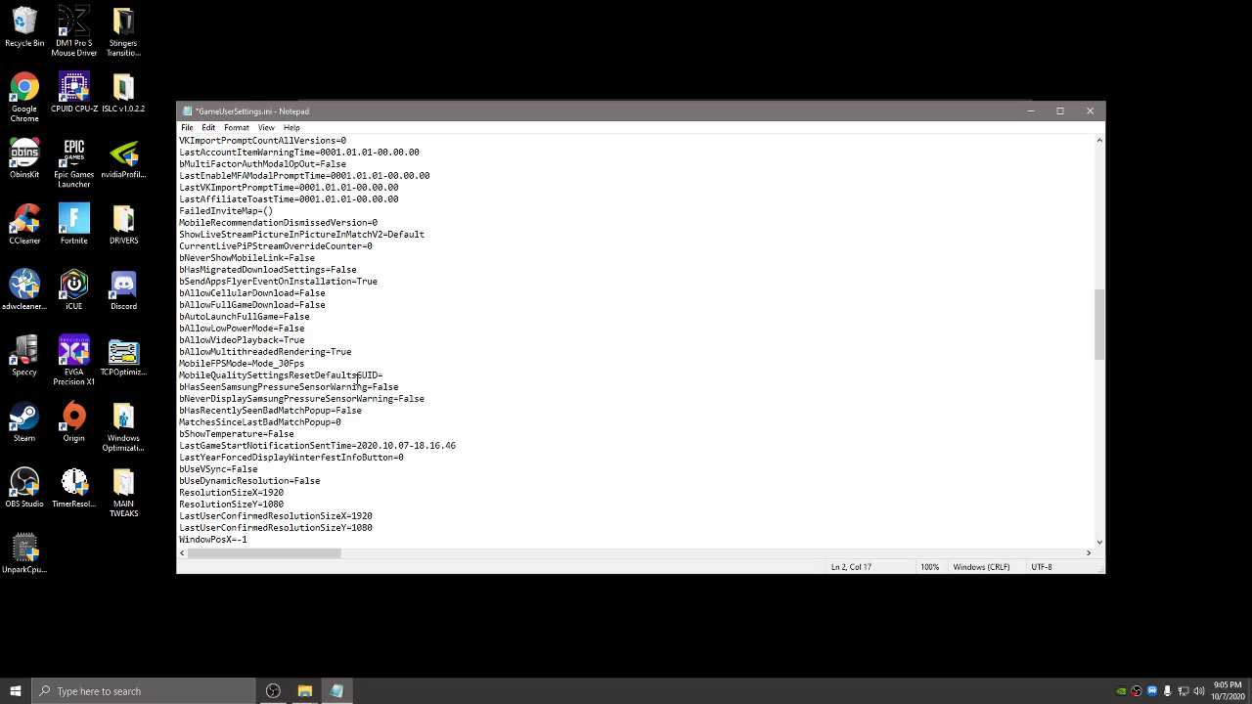
scroll(359, 374, "down", 3)
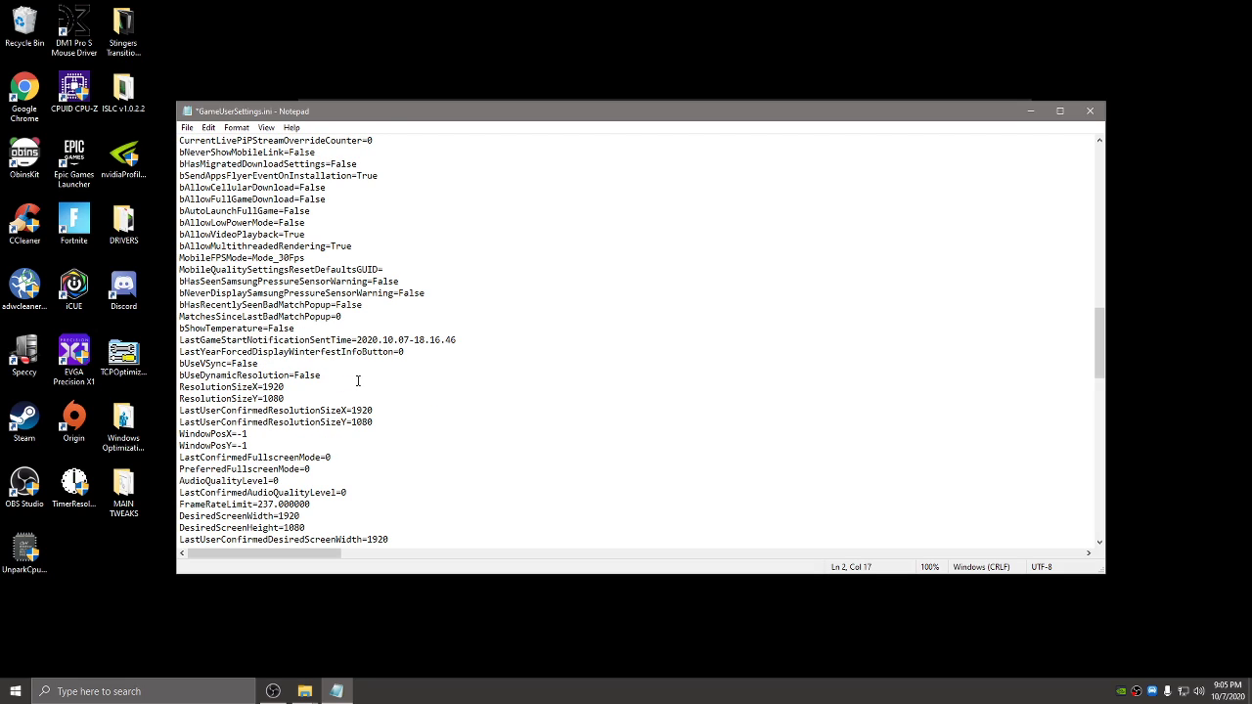
scroll(358, 380, "down", 5)
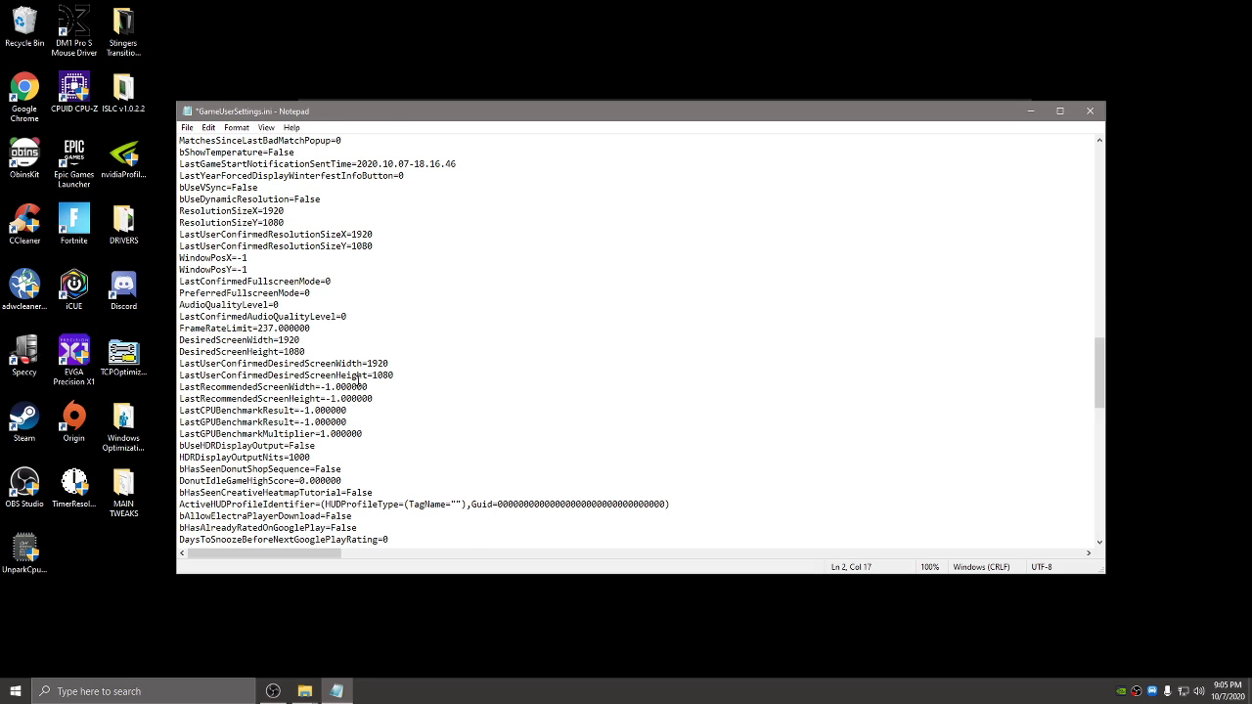
scroll(358, 379, "down", 3)
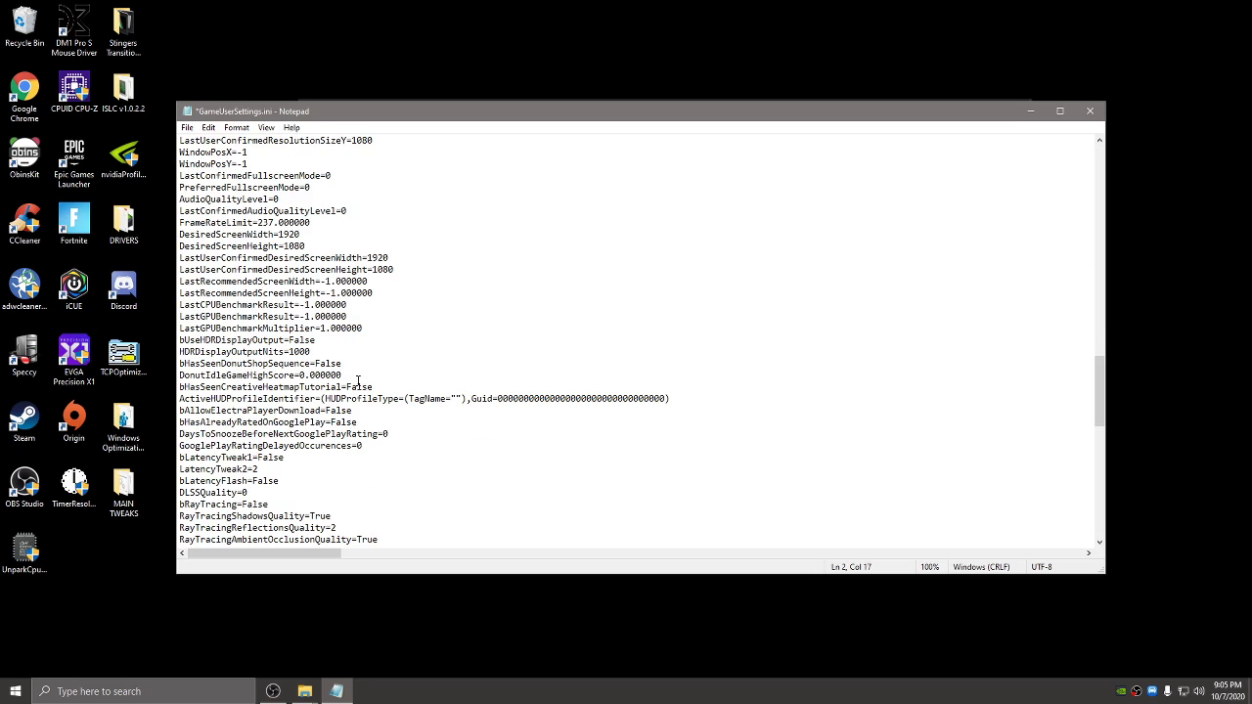
scroll(358, 381, "up", 4)
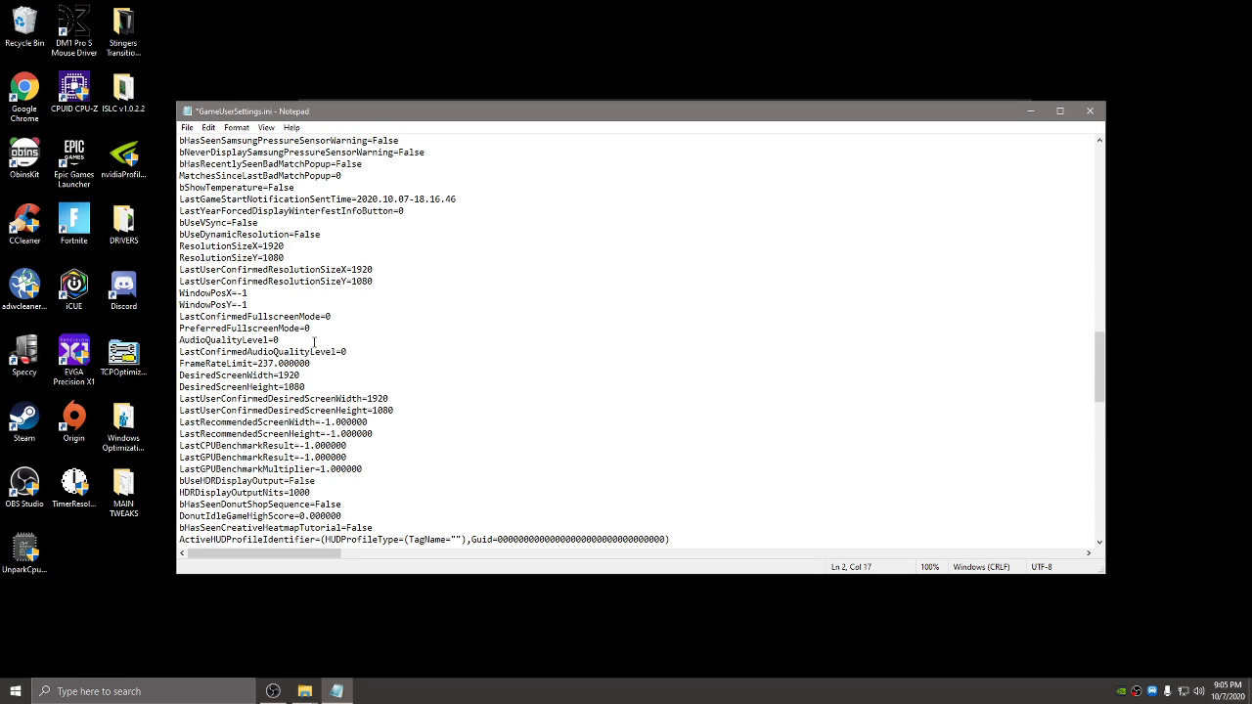
left_click_drag(184, 318, 327, 316)
left_click(206, 329)
left_click(317, 329)
key("BackSpace")
type("1")
key("BackSpace")
type("0")
Change FullscreenMode at the start of the file to 1 and set it back to 0
left_click_drag(1098, 369, 1139, 152)
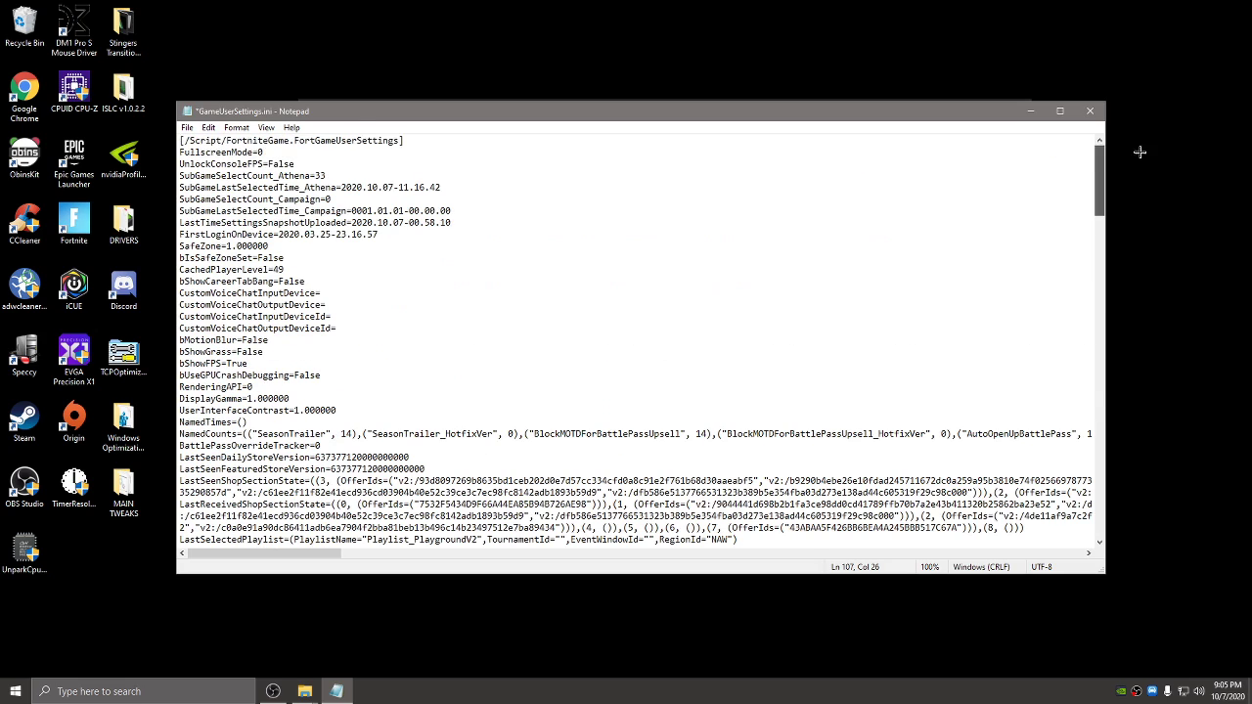
left_click(271, 152)
key("BackSpace")
type("1")
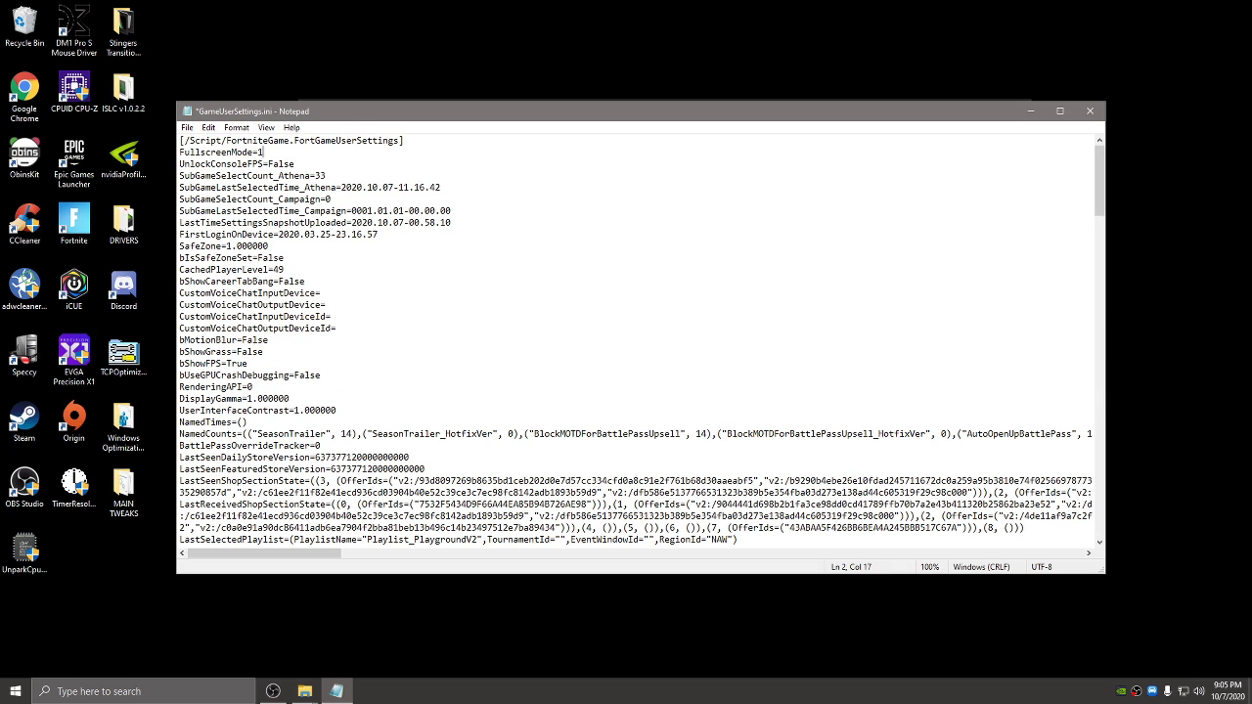
key("BackSpace")
type("0")
Check the resolution and fullscreen mode lines further down, and save and close GameUserSettings.ini
scroll(346, 345, "down", 20)
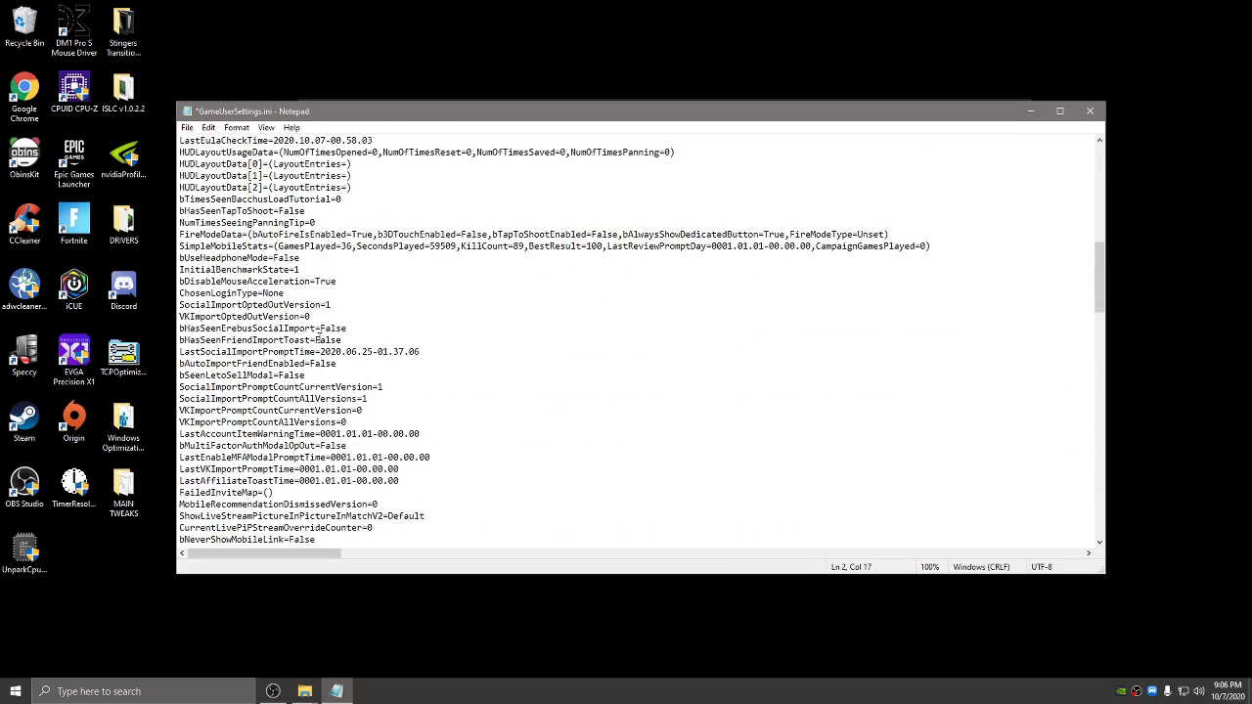
scroll(341, 351, "down", 5)
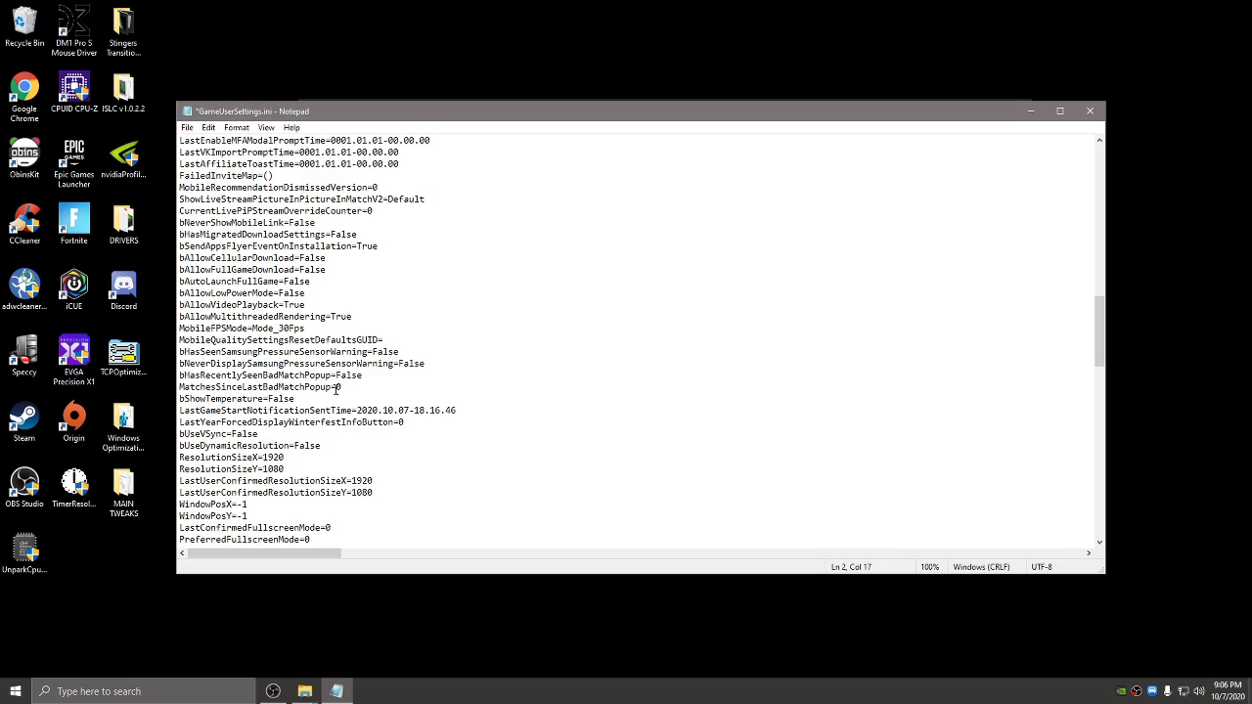
scroll(342, 419, "down", 1)
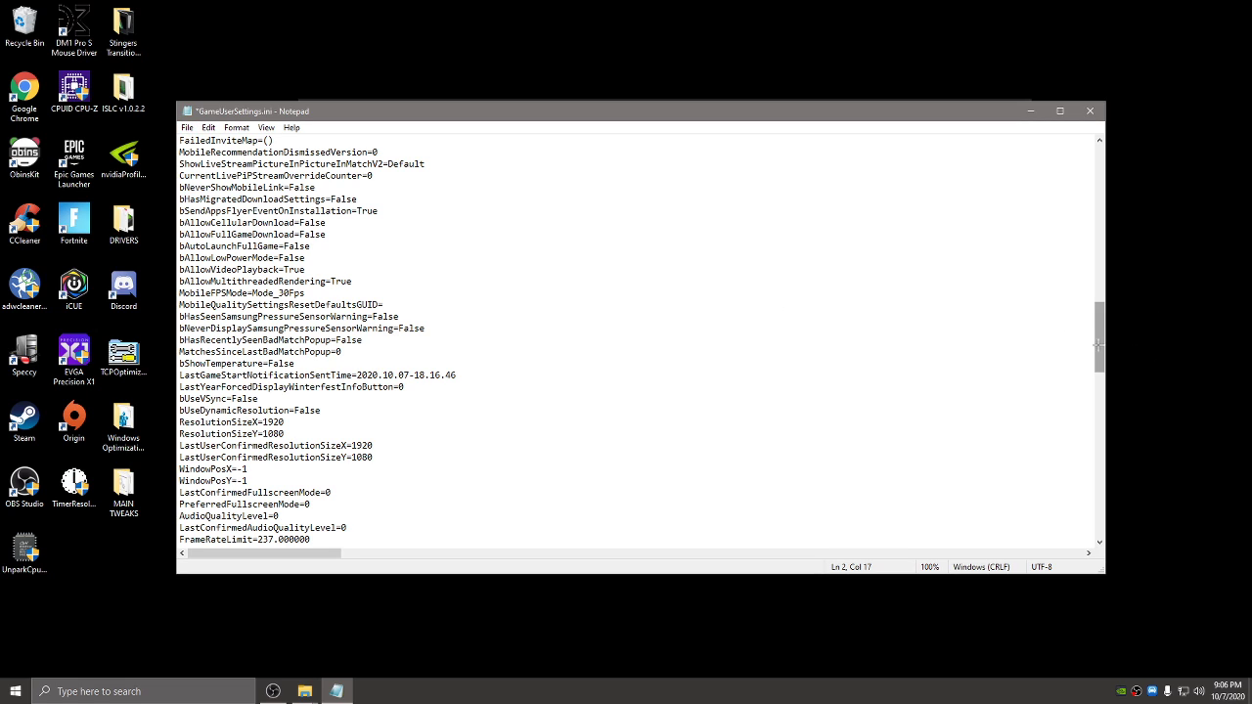
left_click_drag(1097, 344, 1097, 181)
left_click(187, 127)
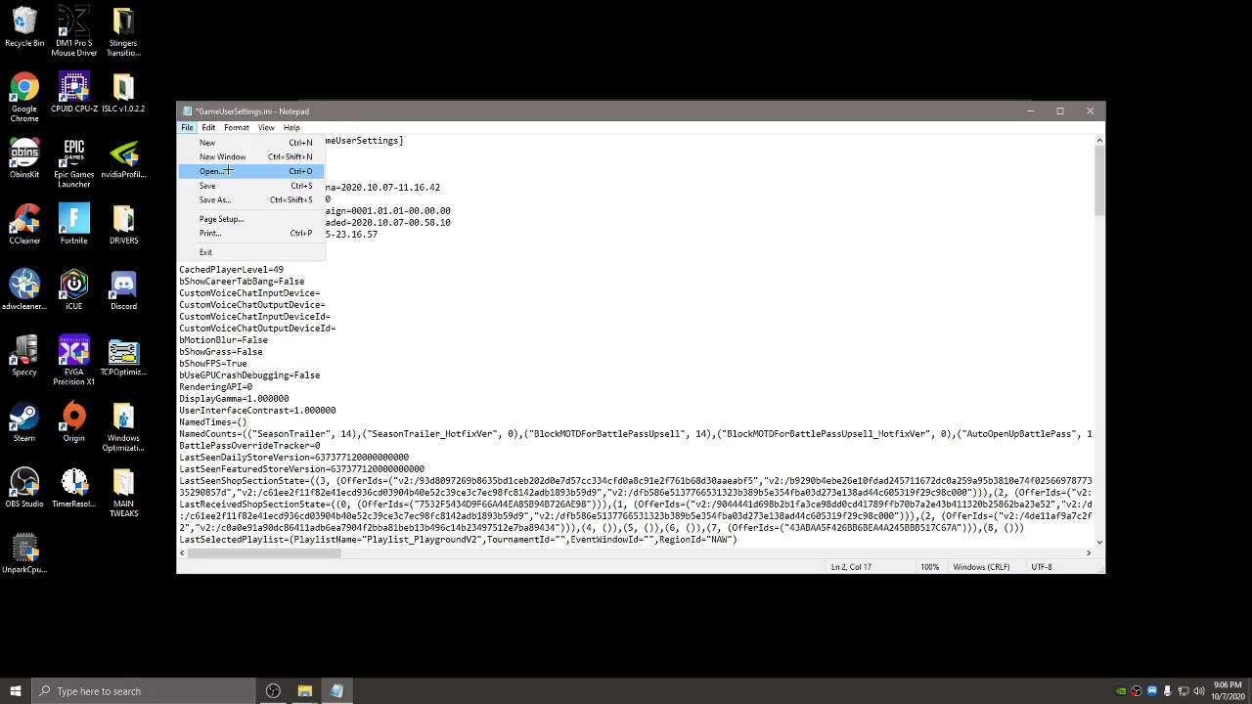
left_click(226, 186)
left_click(1089, 110)
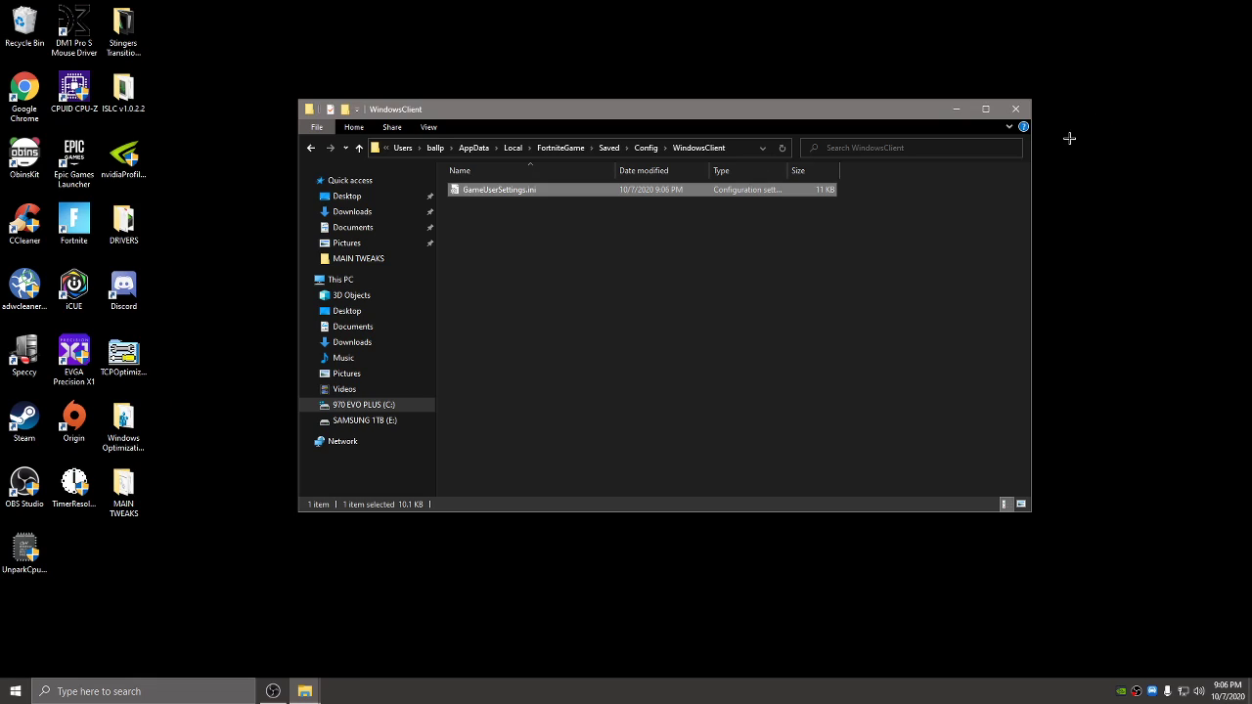
Set the Read-only attribute of GameUserSettings.ini in its properties and apply the change
right_click(508, 194)
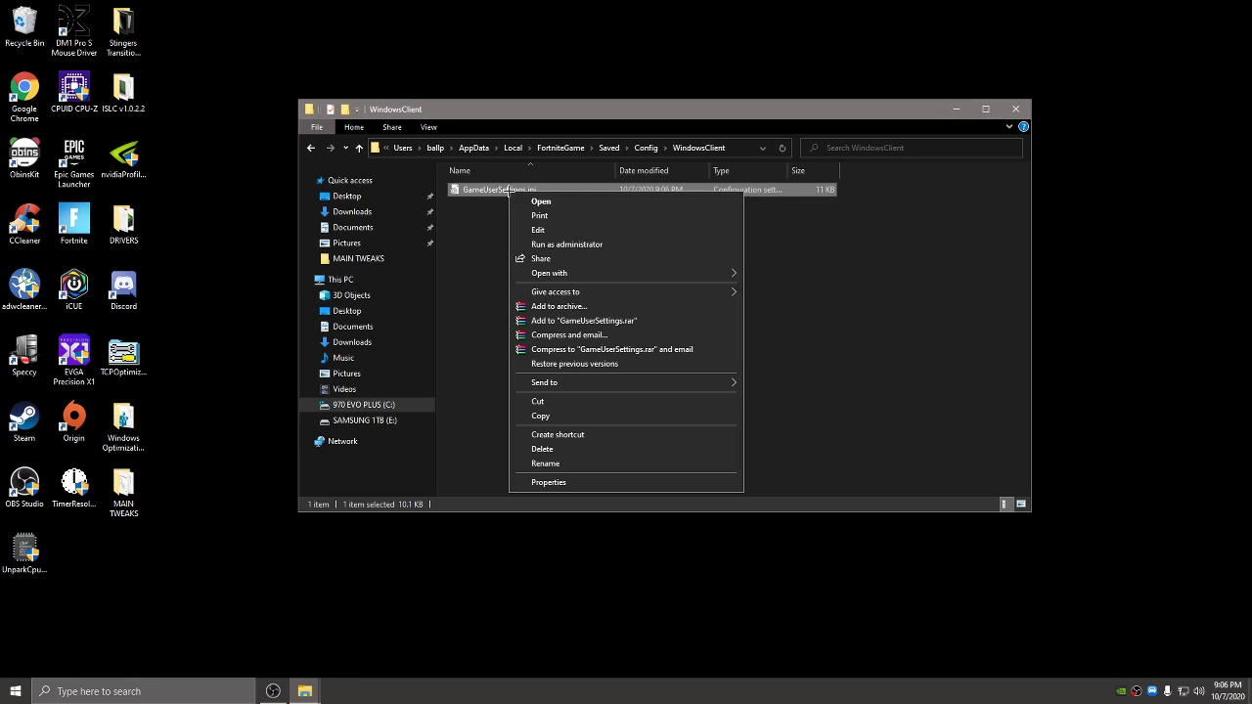
left_click(561, 485)
left_click(579, 438)
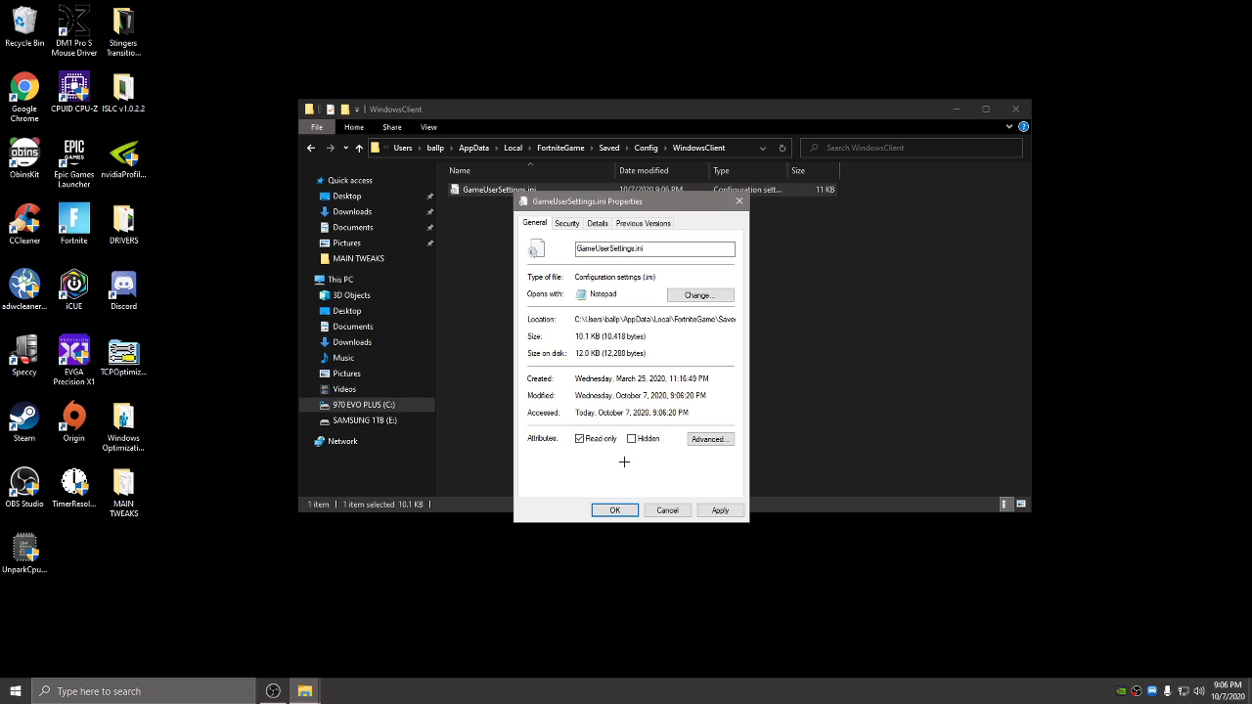
left_click(724, 511)
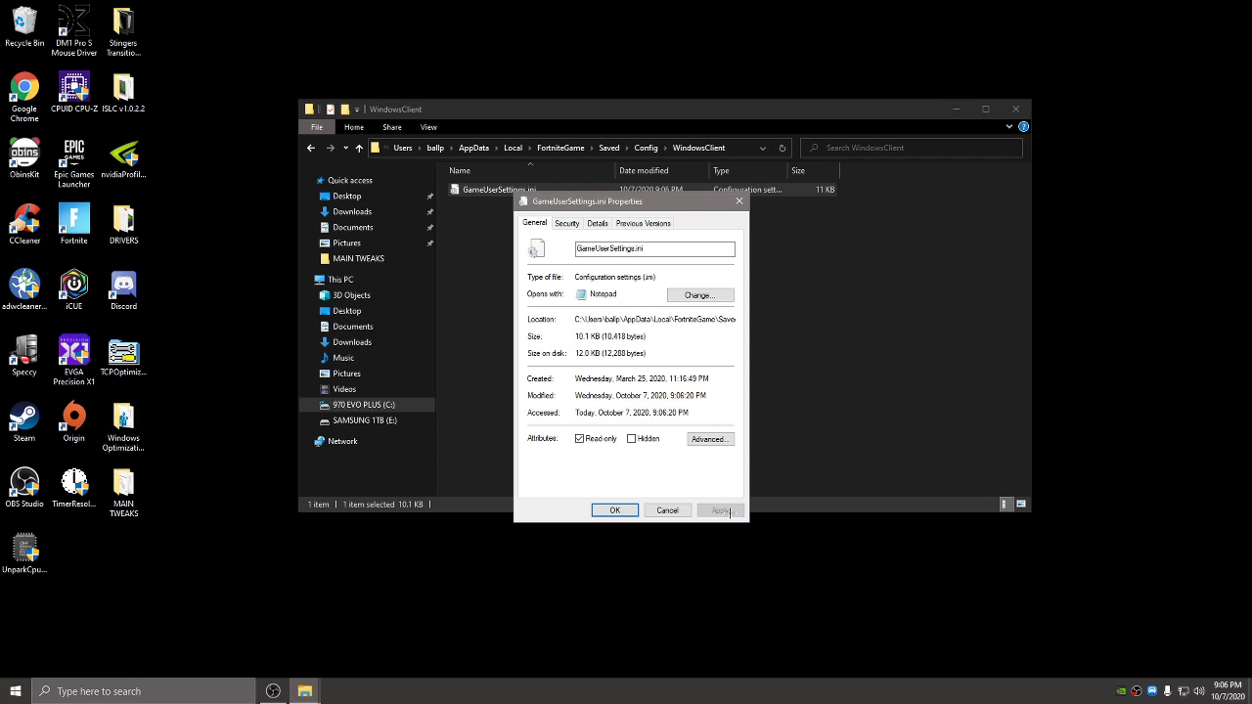
left_click(602, 510)
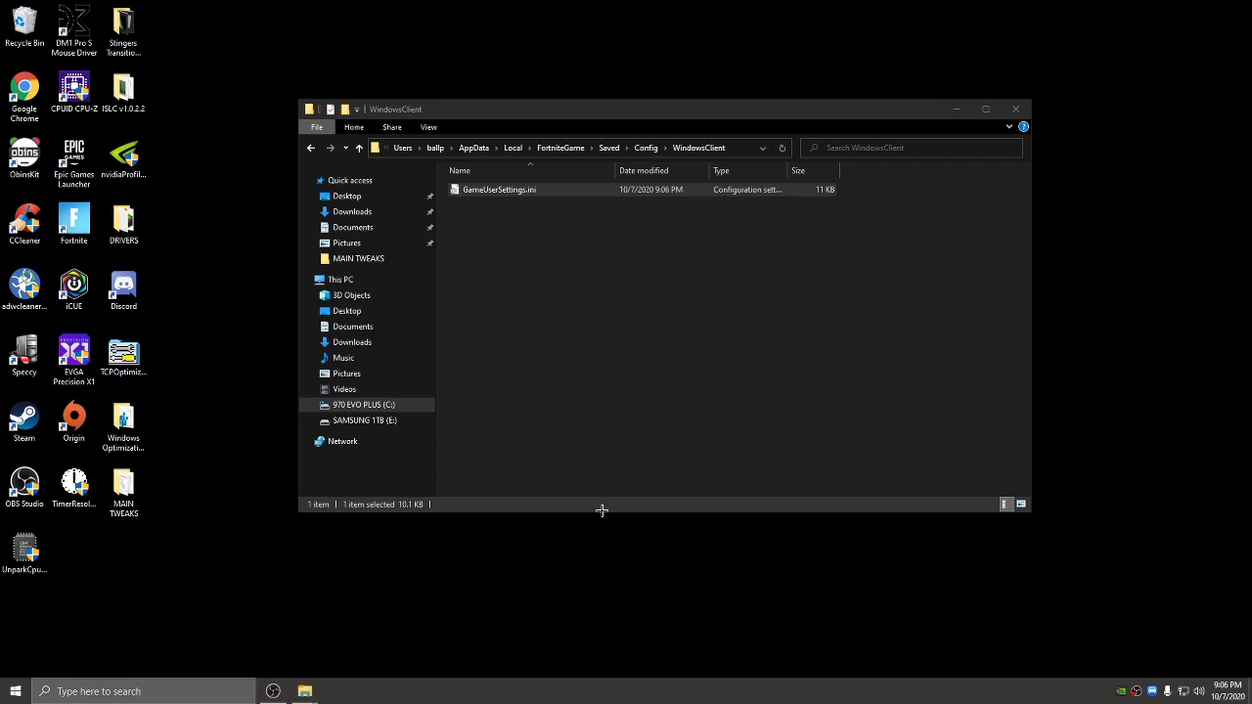
Reopen GameUserSettings.ini and examine the bShowGrass and bDisableMouseAcceleration settings
double_click(509, 191)
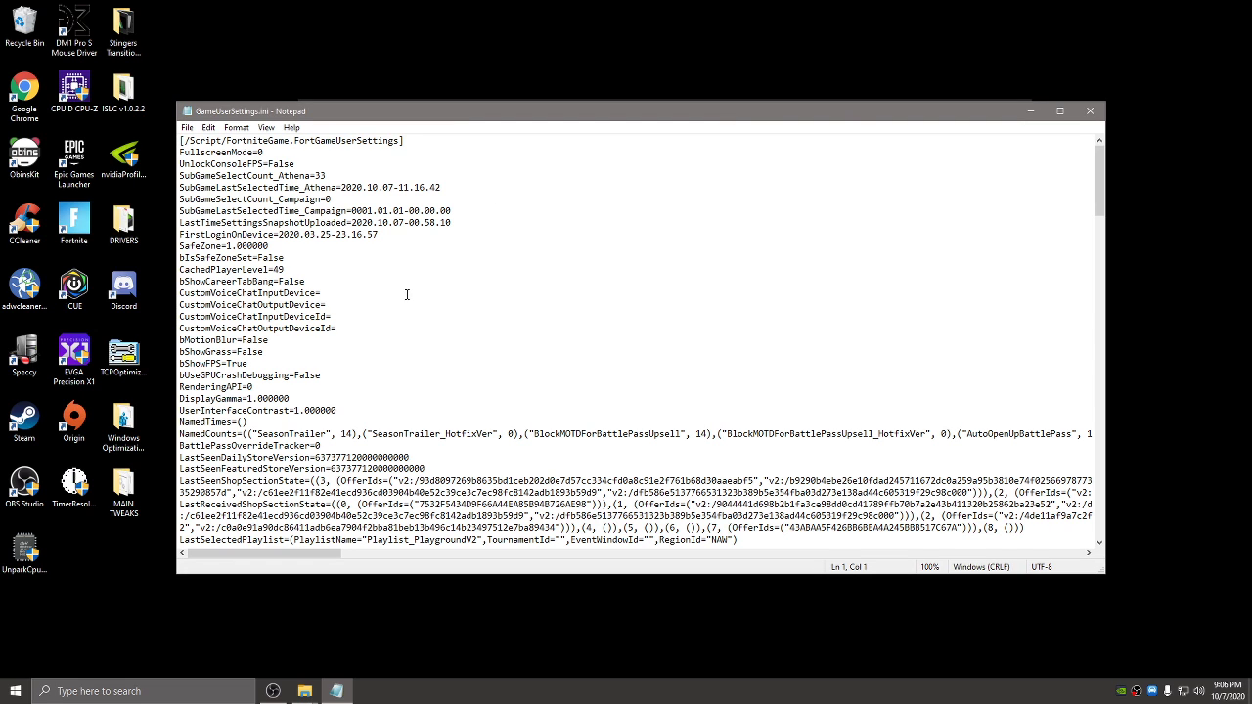
scroll(374, 287, "down", 3)
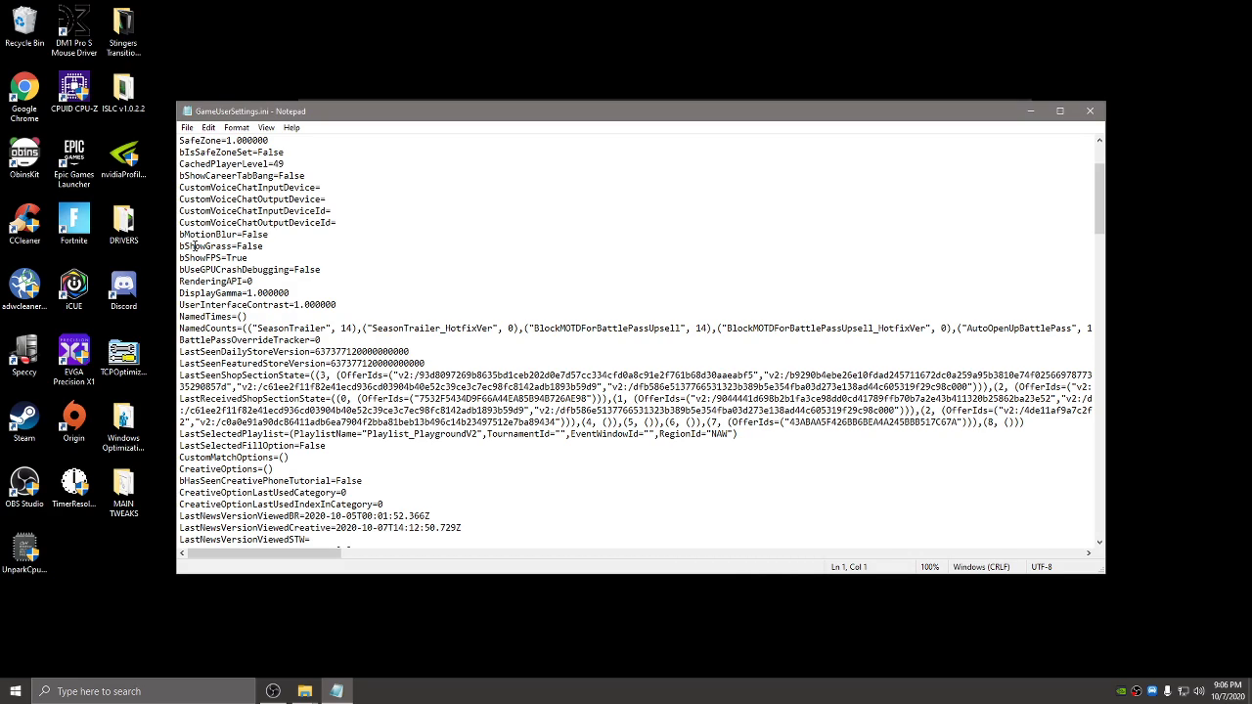
left_click_drag(213, 245, 247, 245)
scroll(347, 427, "down", 6)
scroll(347, 427, "down", 5)
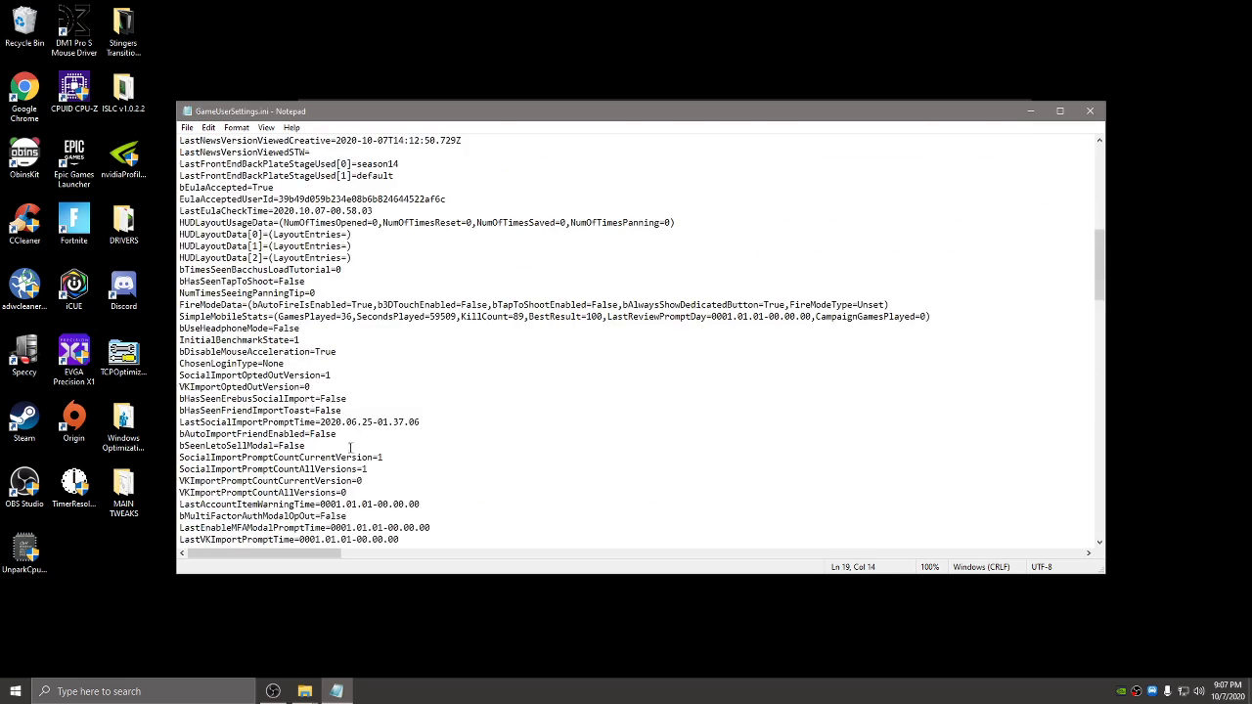
scroll(275, 456, "down", 3)
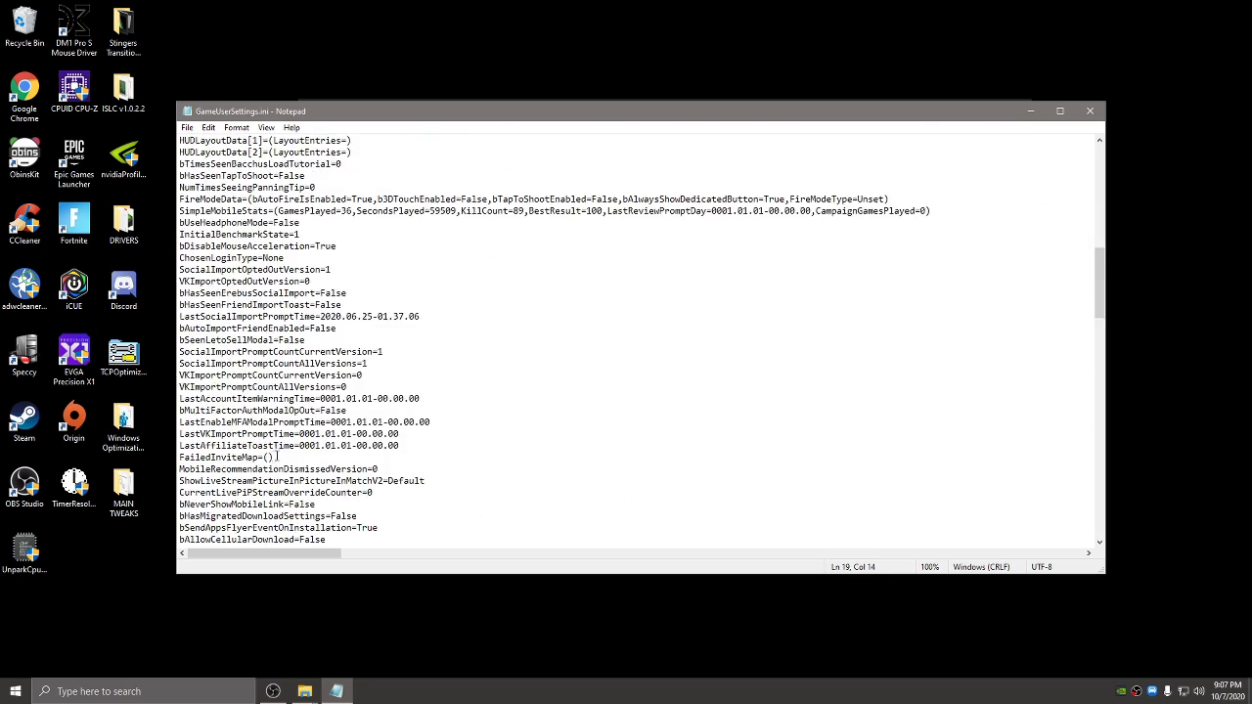
scroll(278, 464, "down", 2)
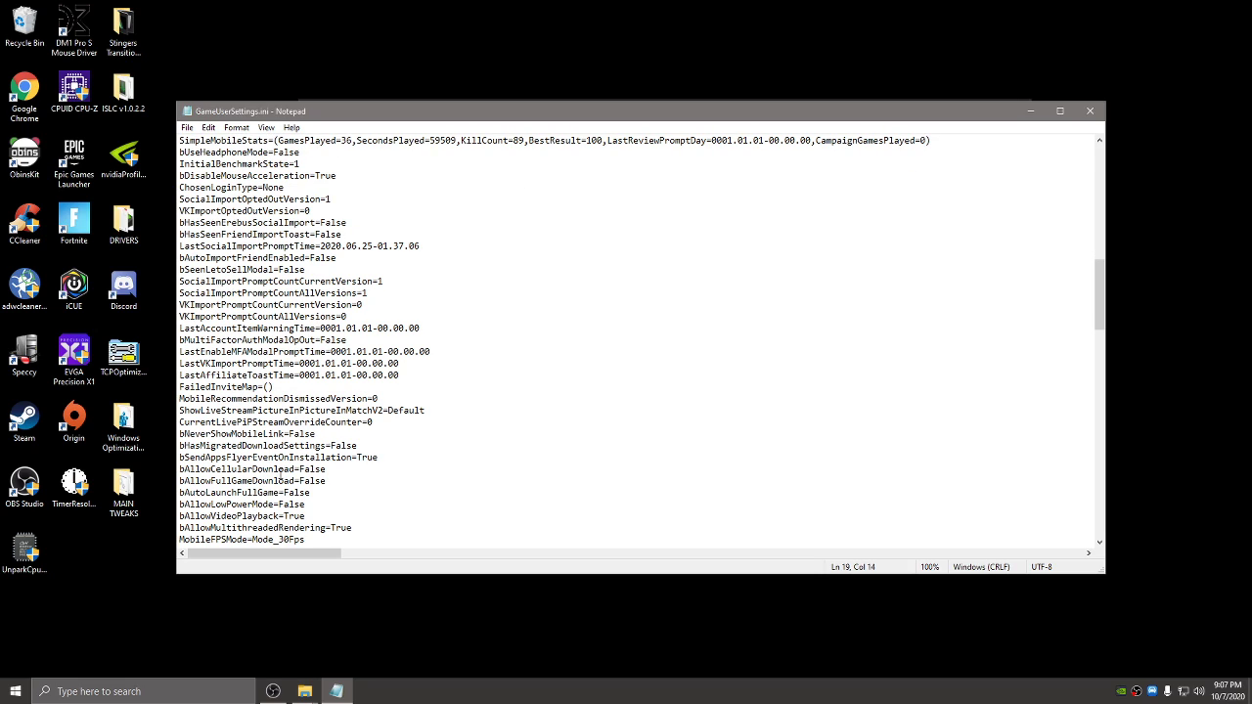
scroll(284, 476, "up", 5)
left_click_drag(205, 352, 343, 352)
left_click(379, 374)
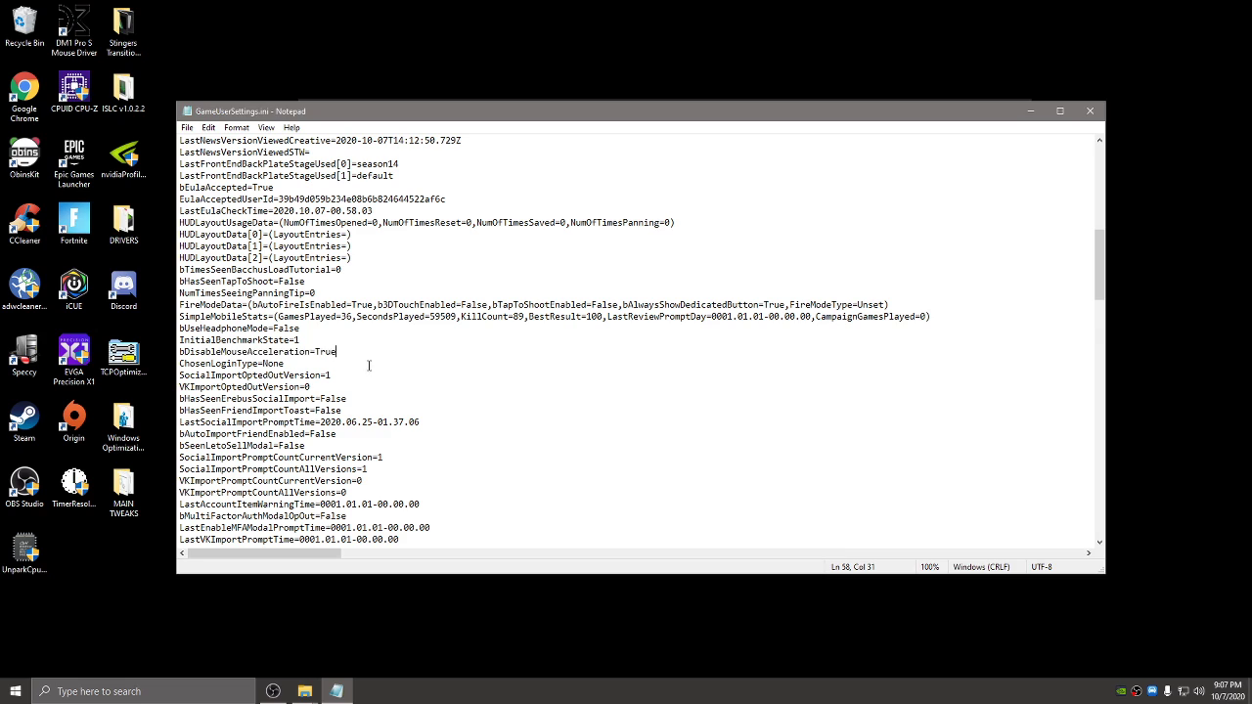
Examine the ScalabilityGroups section, covering the ResolutionQuality line and the other quality lines from ViewDistanceQuality to ShadingQuality
scroll(394, 409, "down", 20)
scroll(391, 413, "down", 8)
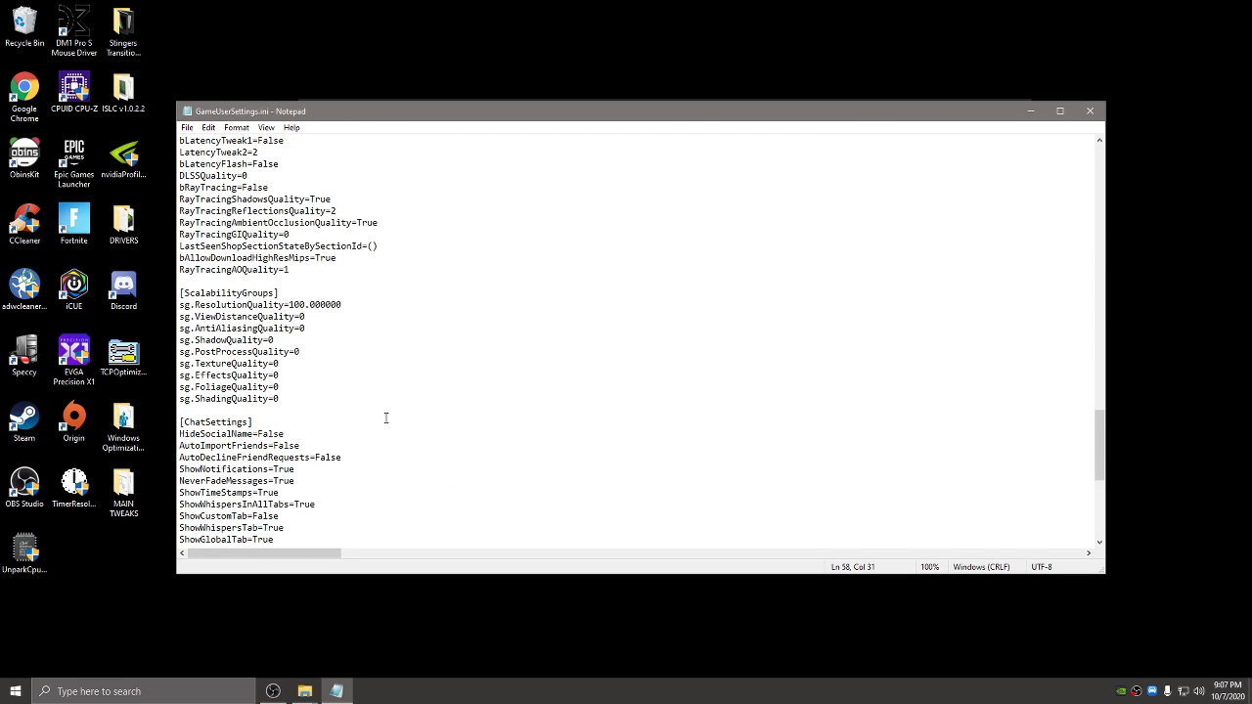
left_click_drag(217, 307, 349, 302)
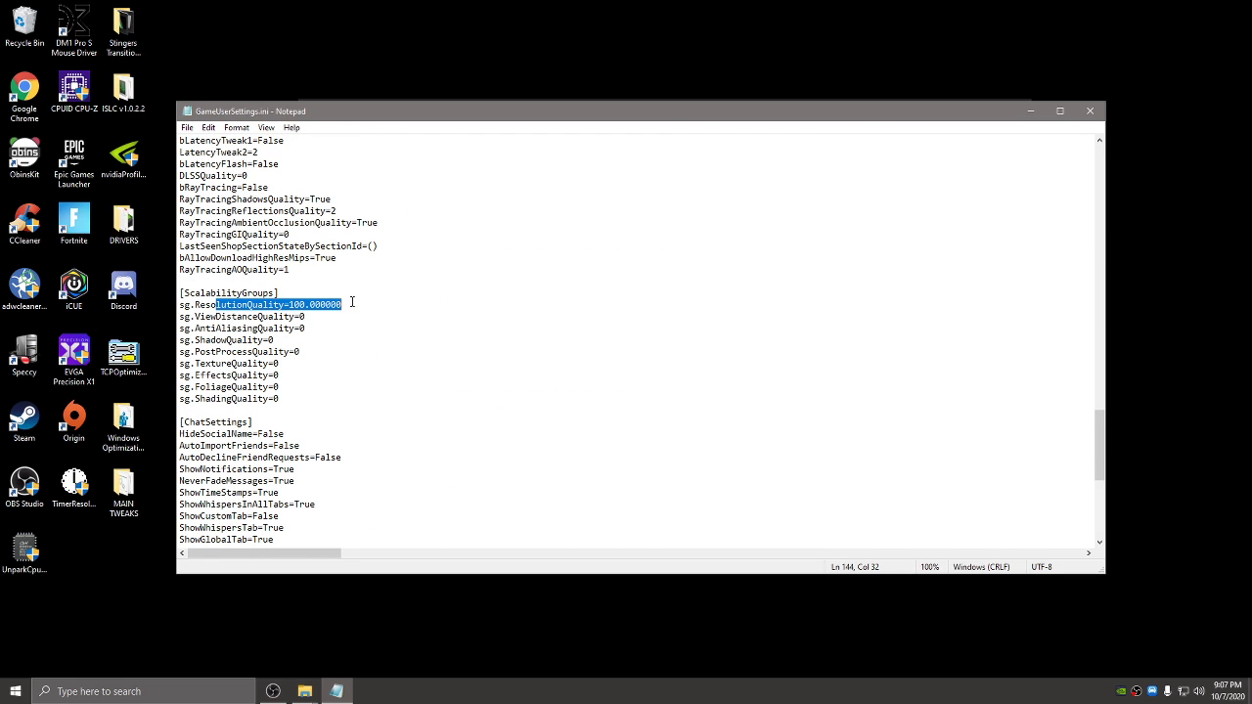
left_click(349, 326)
left_click_drag(215, 316, 313, 393)
left_click(313, 393)
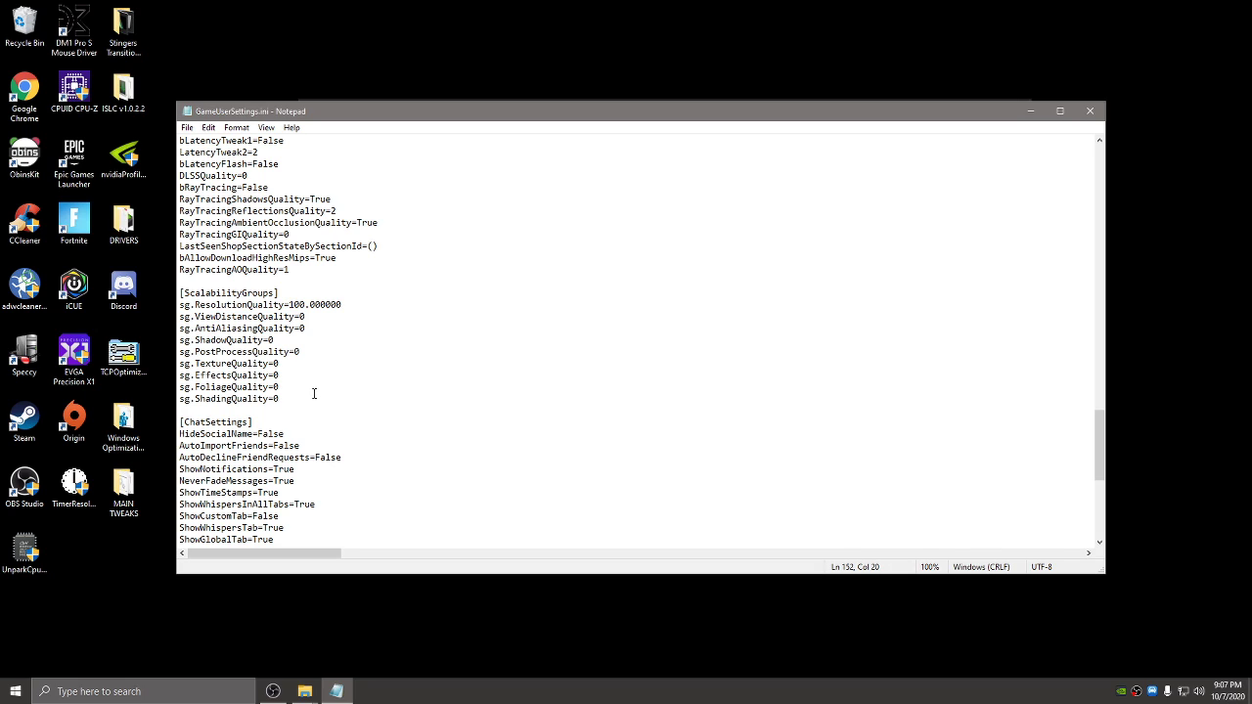
scroll(418, 405, "up", 4)
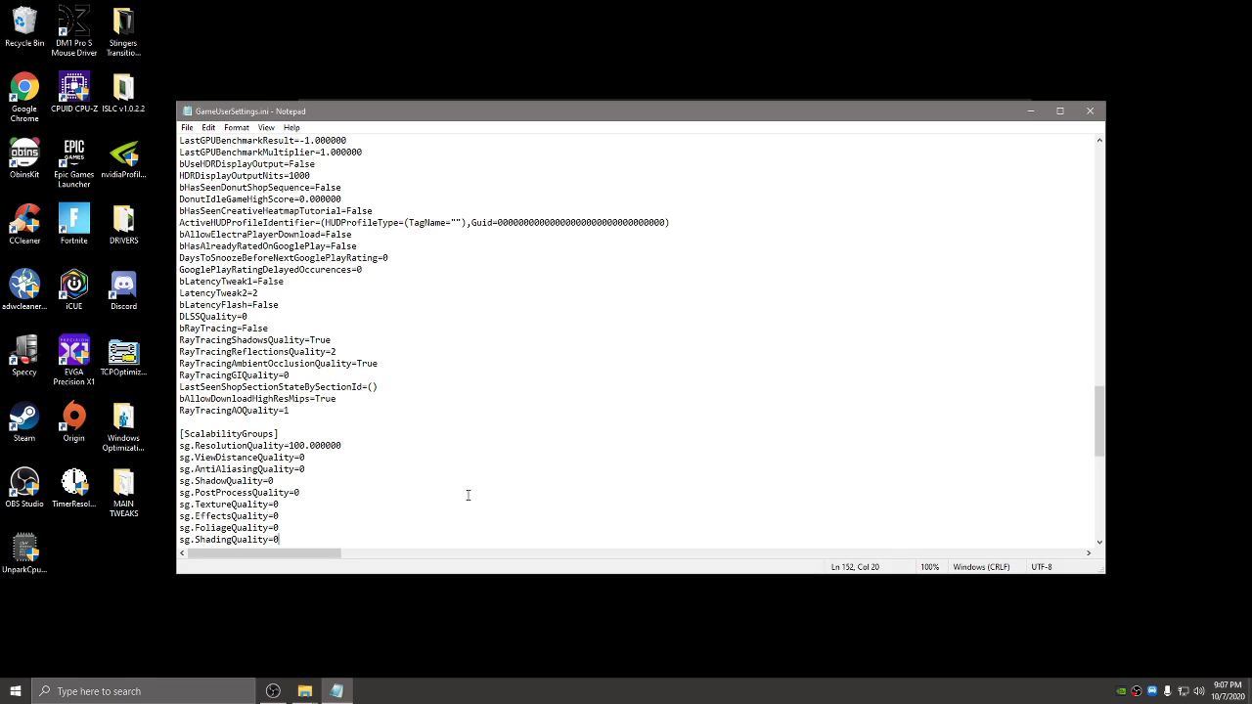
left_click(187, 127)
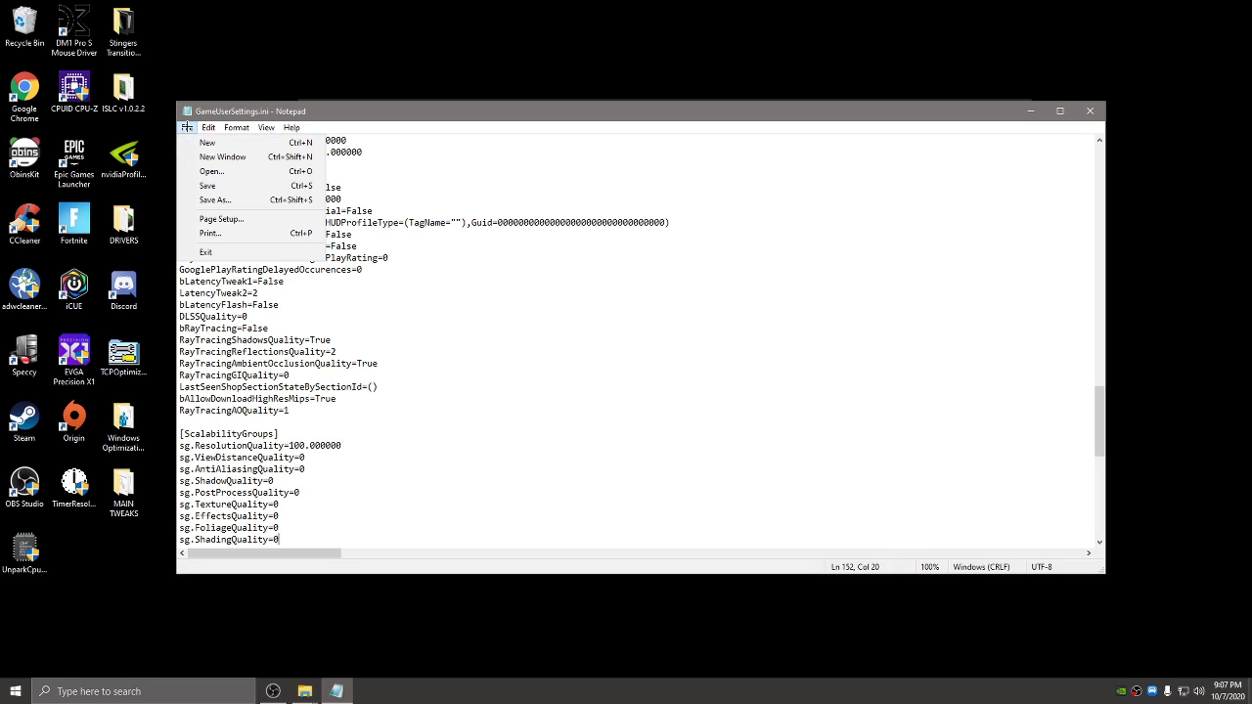
left_click(211, 199)
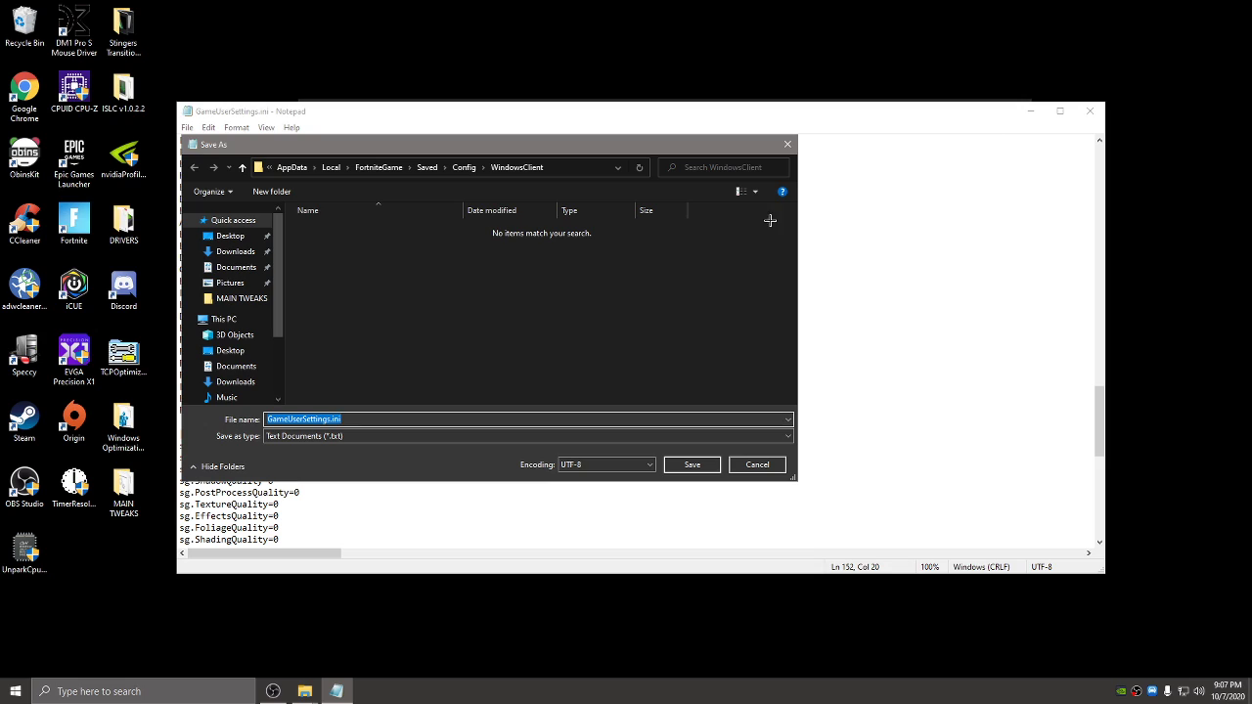
left_click(758, 467)
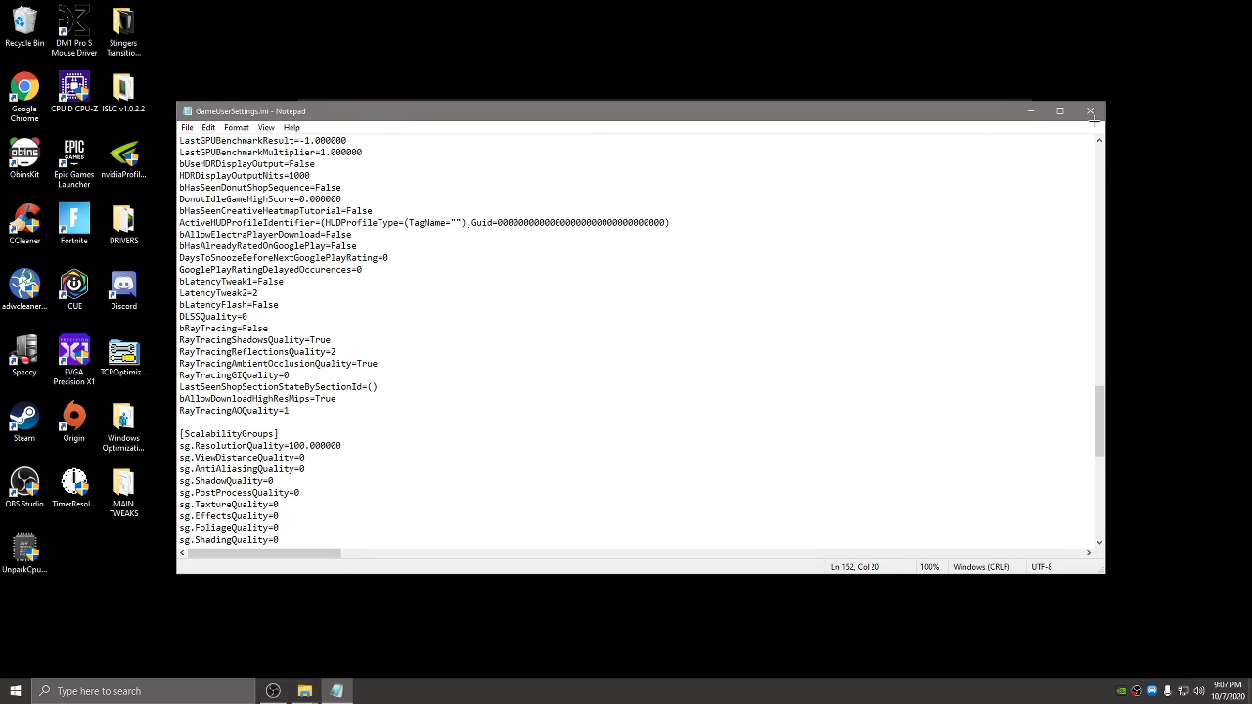
Close the file, check the Read-only attribute in its properties, and close the WindowsClient folder
left_click(1090, 111)
right_click(493, 191)
left_click(533, 480)
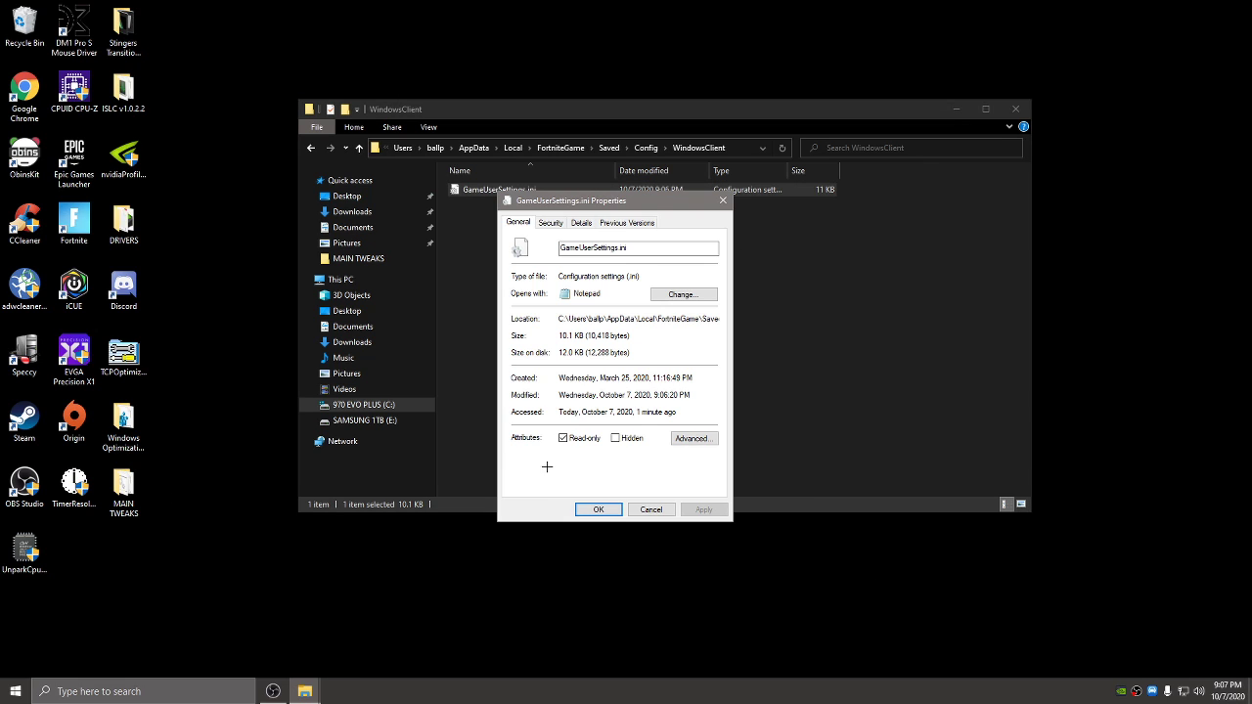
left_click(601, 511)
left_click(1015, 108)
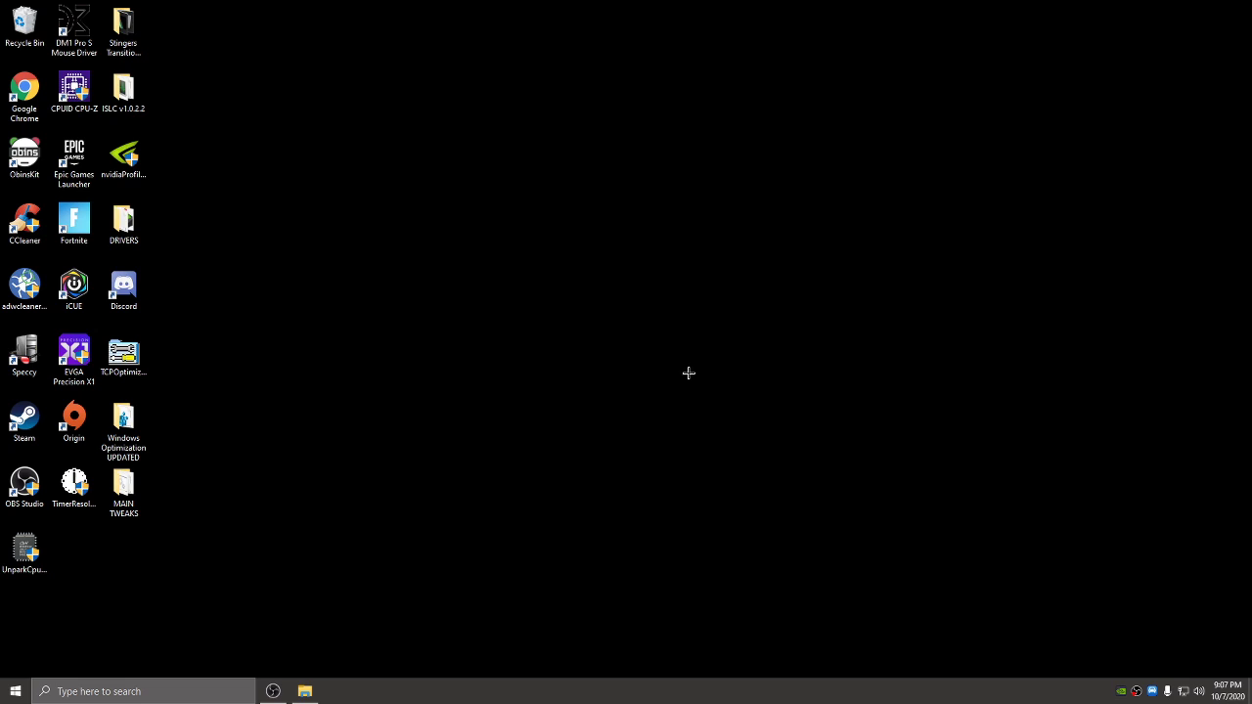
right_click(584, 329)
left_click(638, 369)
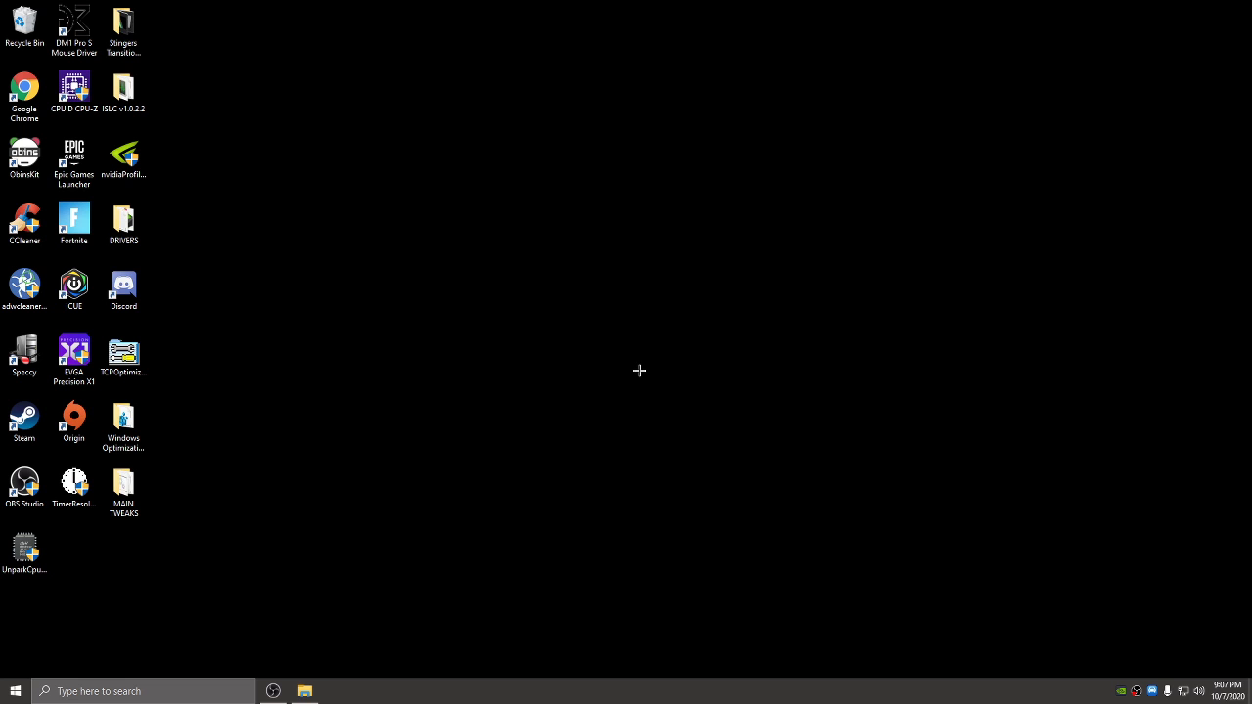